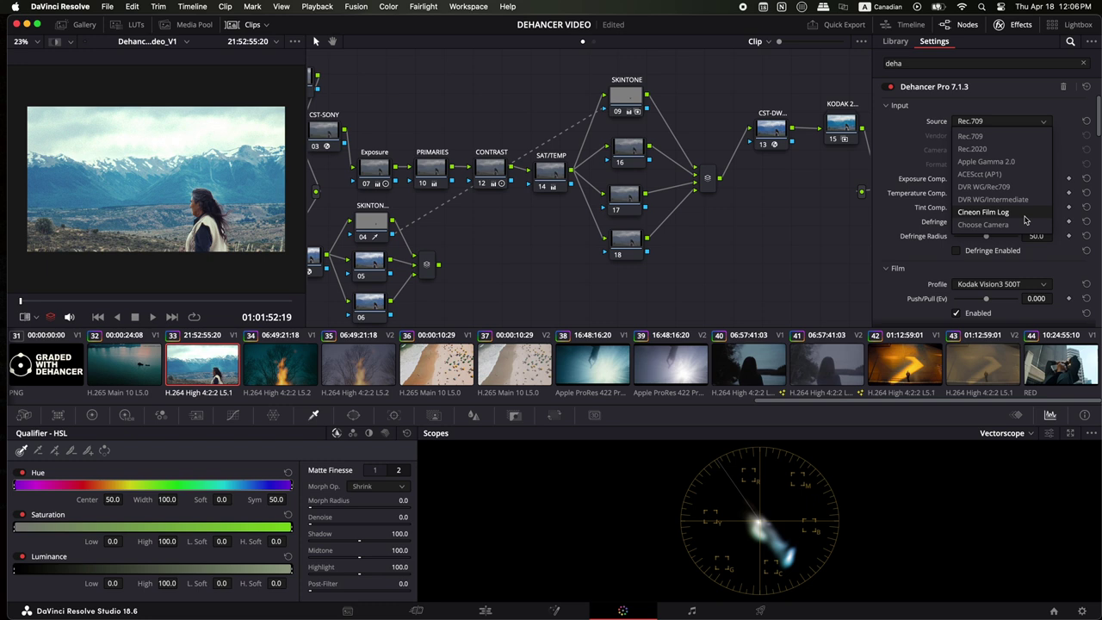
- Open the KODAK 2383 compound node and move its second node farther from the first
{"action": "left_click", "coordinate": [1007, 119]}
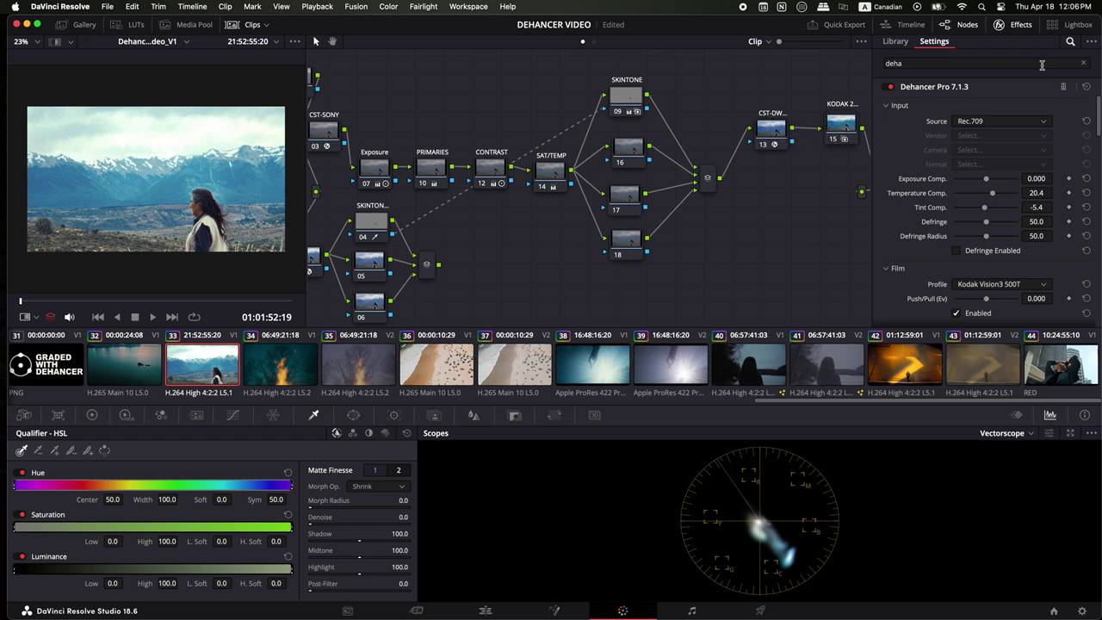
{"action": "left_click", "coordinate": [998, 26]}
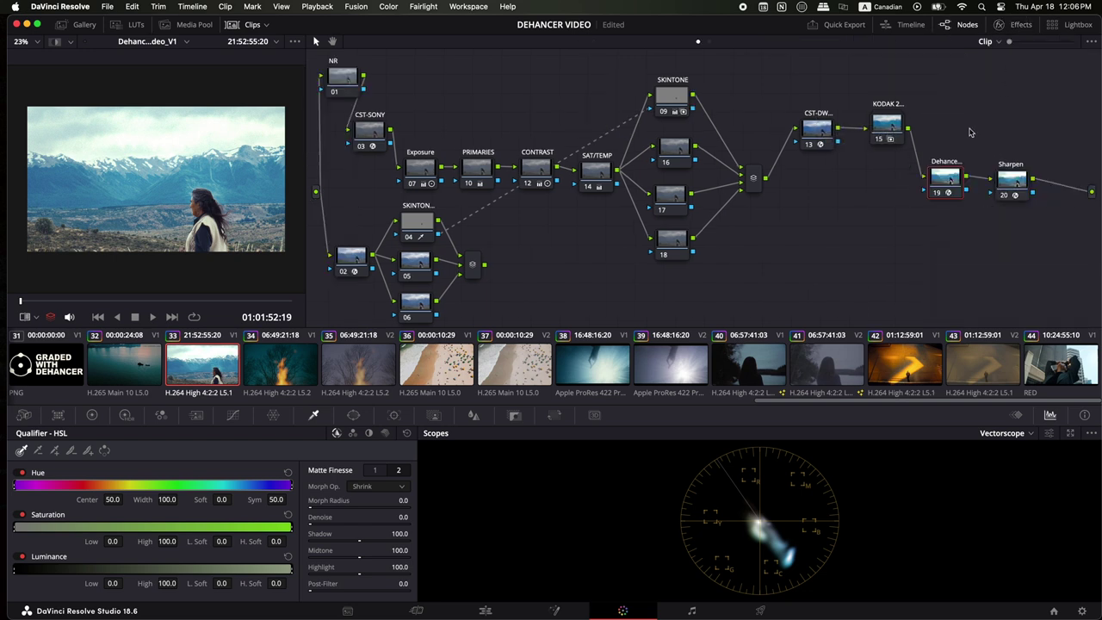
{"action": "left_click", "coordinate": [886, 124]}
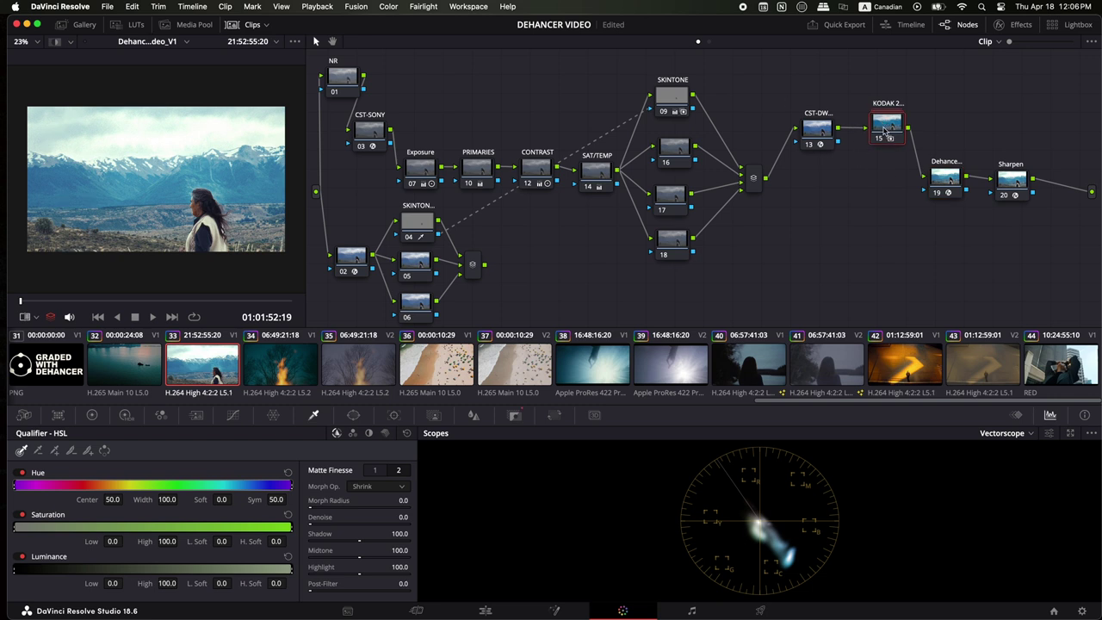
{"action": "right_click", "coordinate": [885, 127]}
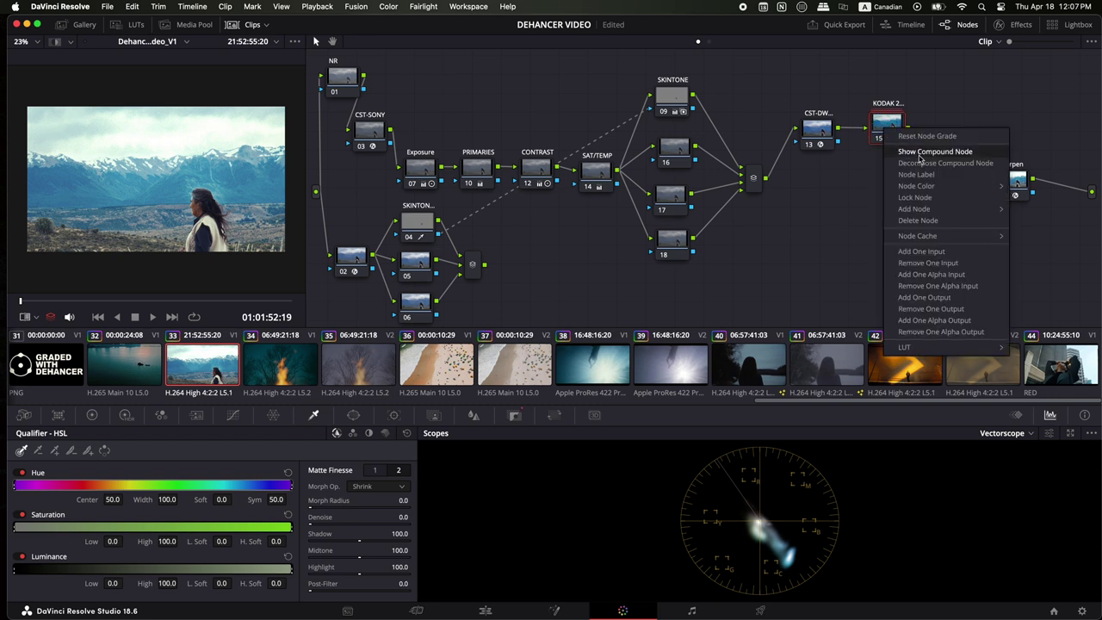
{"action": "left_click", "coordinate": [918, 152]}
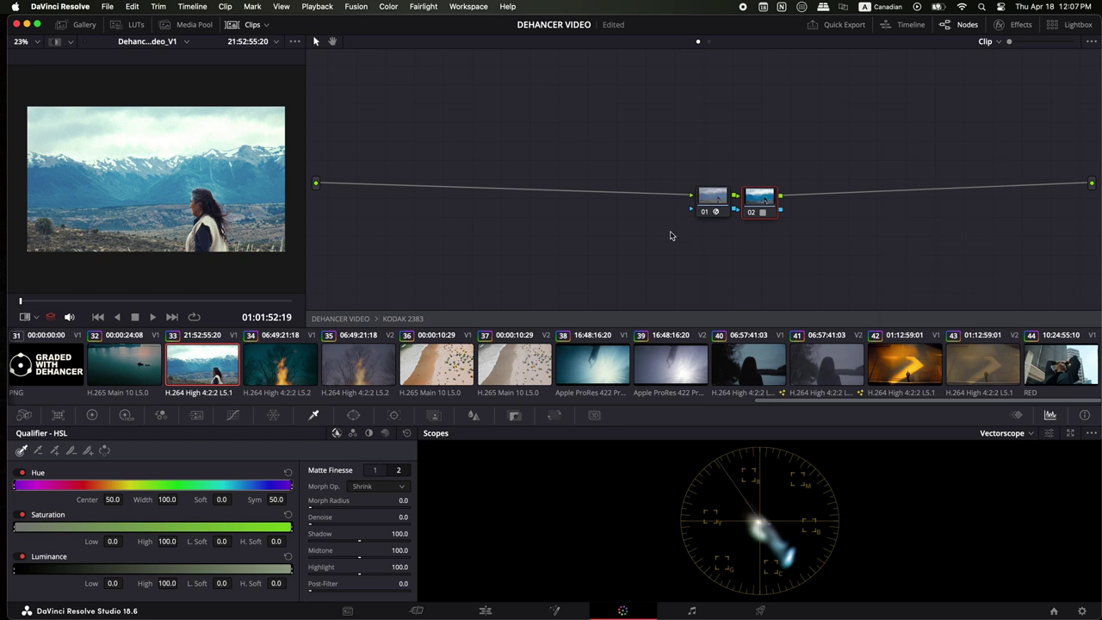
{"action": "left_click_drag", "start_coordinate": [767, 200], "coordinate": [801, 200]}
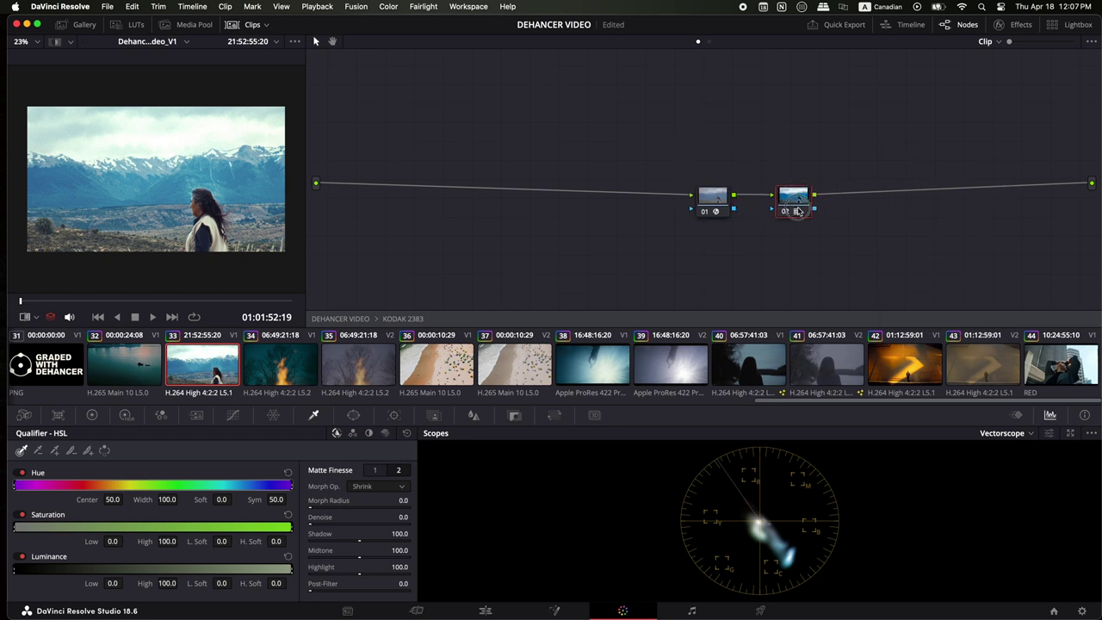
- Check which Film Looks LUT is assigned to the second node inside the compound
{"action": "left_click", "coordinate": [514, 415]}
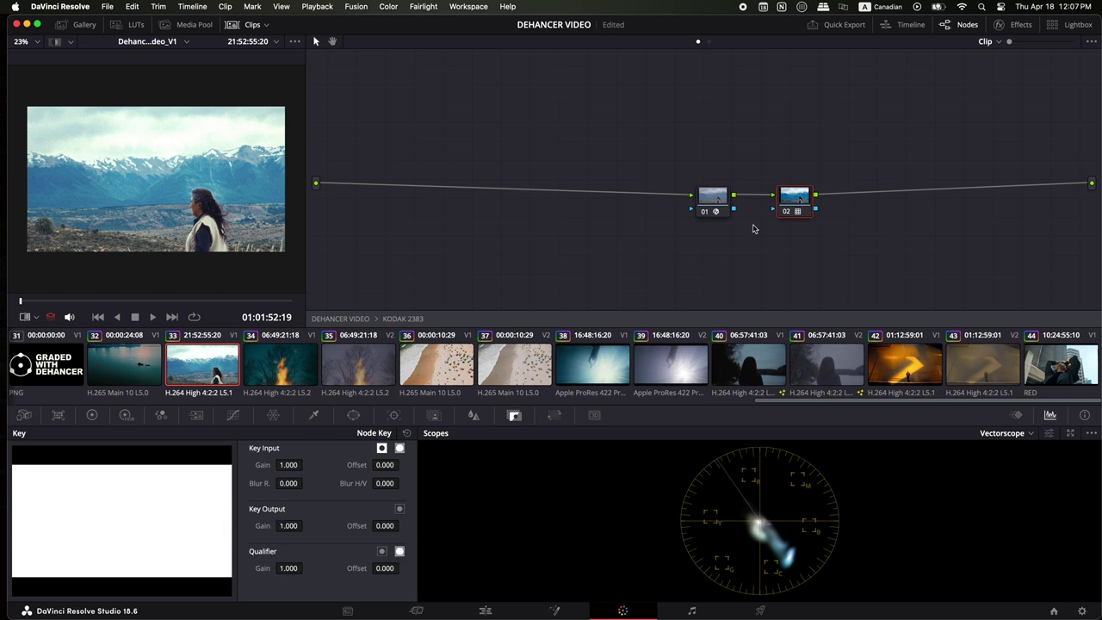
{"action": "right_click", "coordinate": [796, 195]}
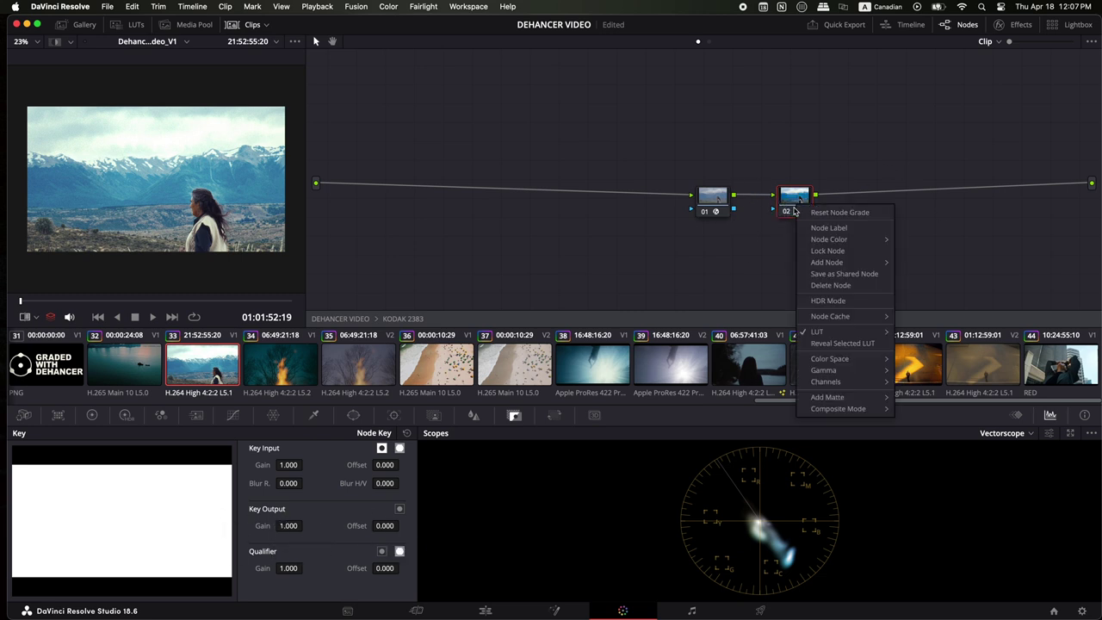
{"action": "mouse_move", "coordinate": [840, 331]}
{"action": "mouse_move", "coordinate": [926, 365]}
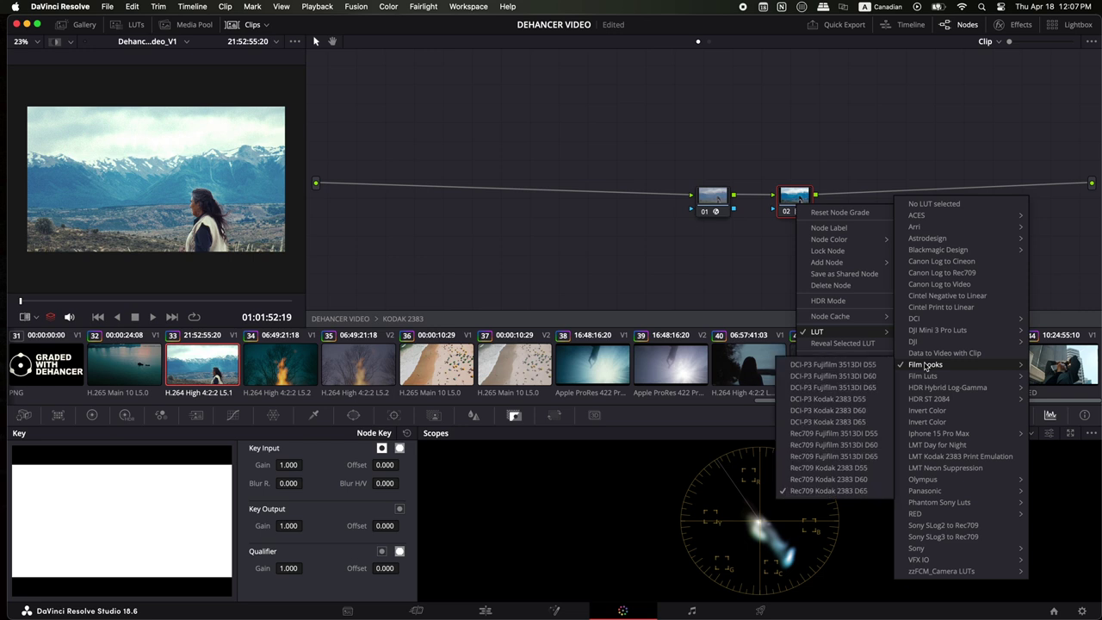
{"action": "left_click", "coordinate": [819, 497]}
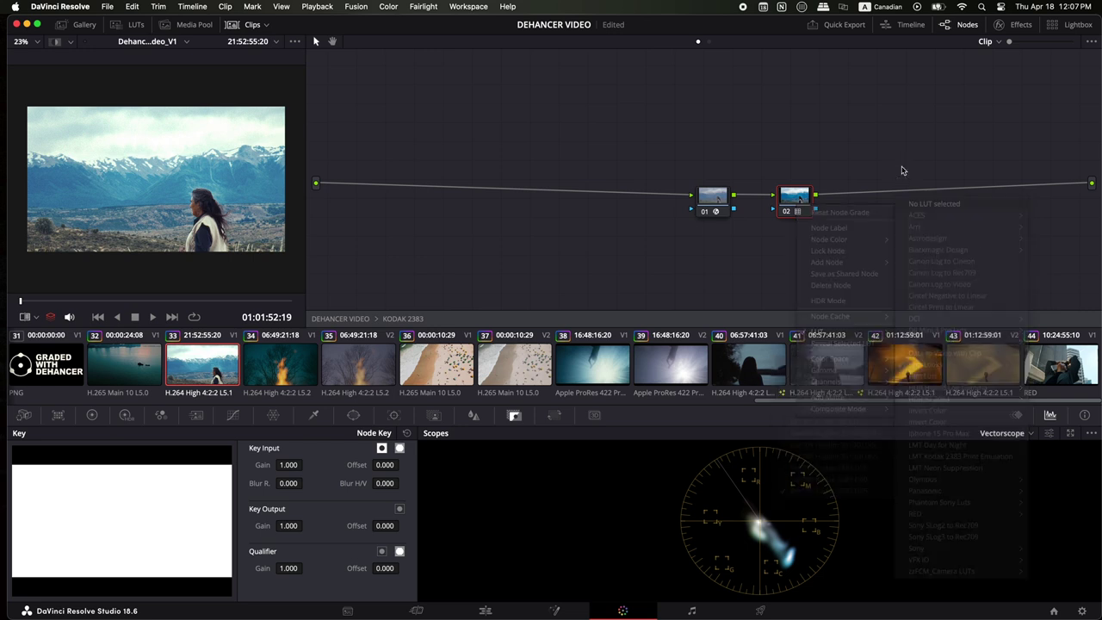
- Review the Color Space Transform settings of the first node inside the compound, including input and output gamma
{"action": "left_click", "coordinate": [714, 207]}
{"action": "right_click", "coordinate": [714, 198]}
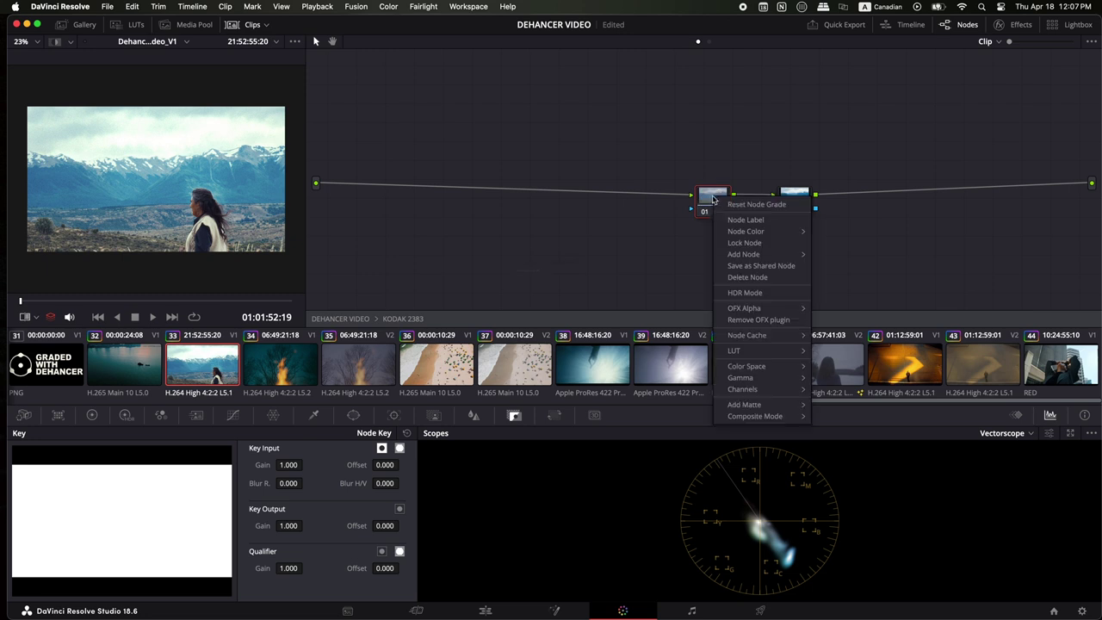
{"action": "left_click", "coordinate": [749, 150]}
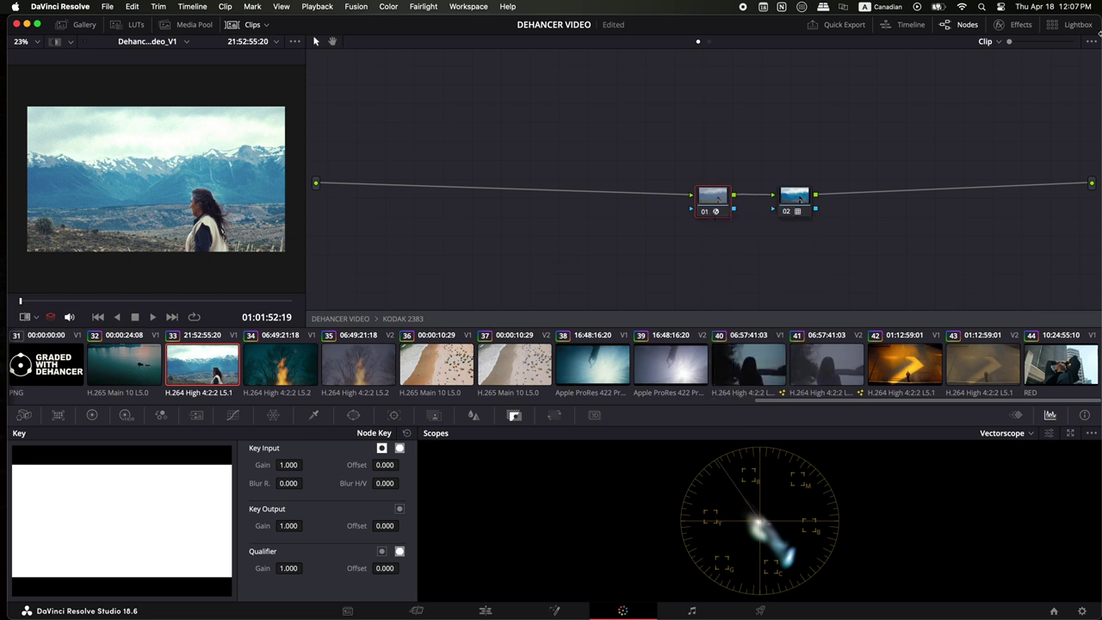
{"action": "left_click", "coordinate": [1015, 25]}
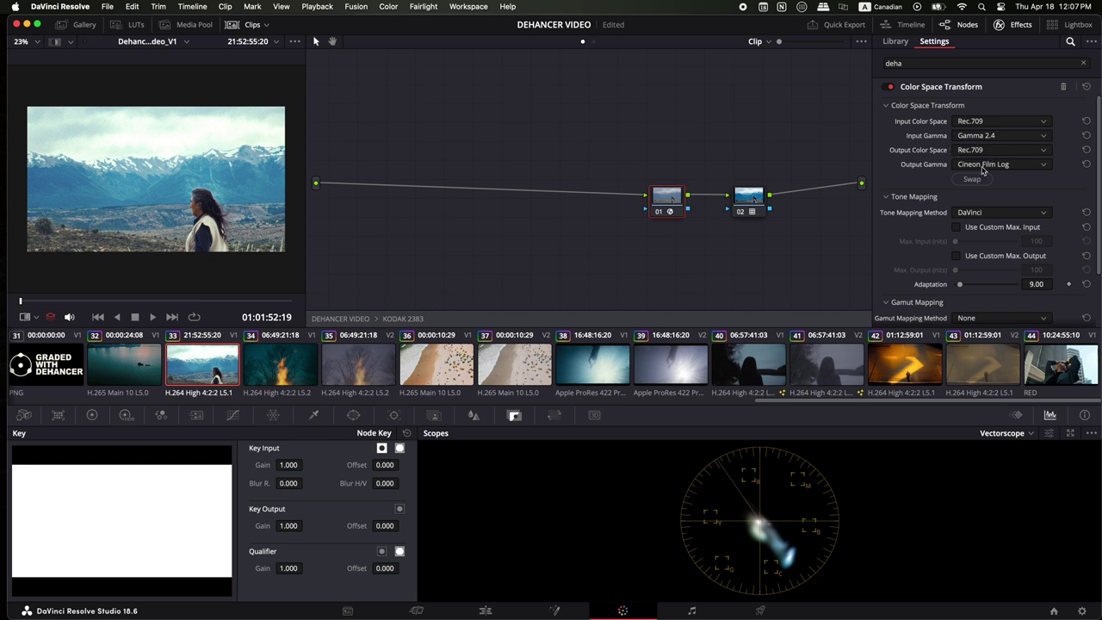
- Exit the compound node and nudge the CST node that precedes KODAK 2383 in the main graph
{"action": "left_click", "coordinate": [749, 198]}
{"action": "right_click", "coordinate": [682, 105]}
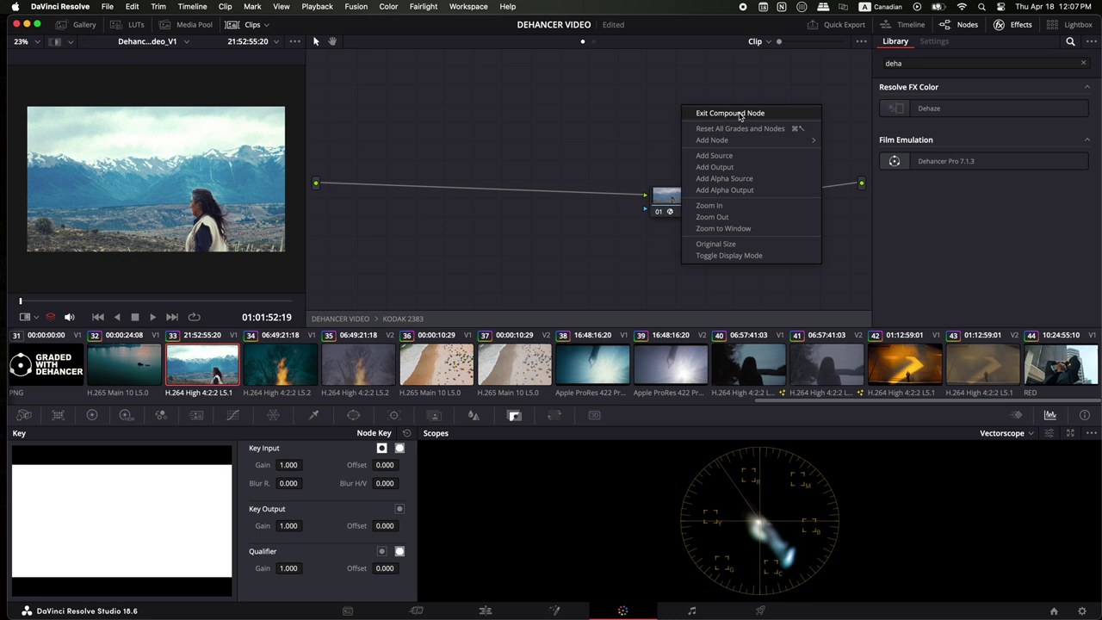
{"action": "left_click", "coordinate": [730, 115]}
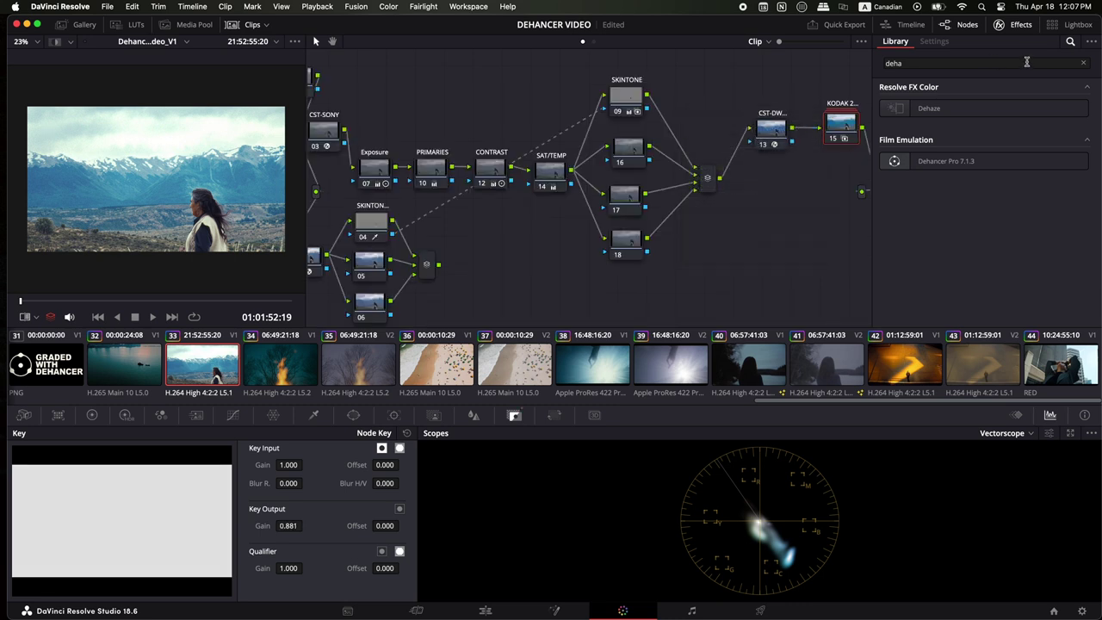
{"action": "left_click", "coordinate": [1011, 24]}
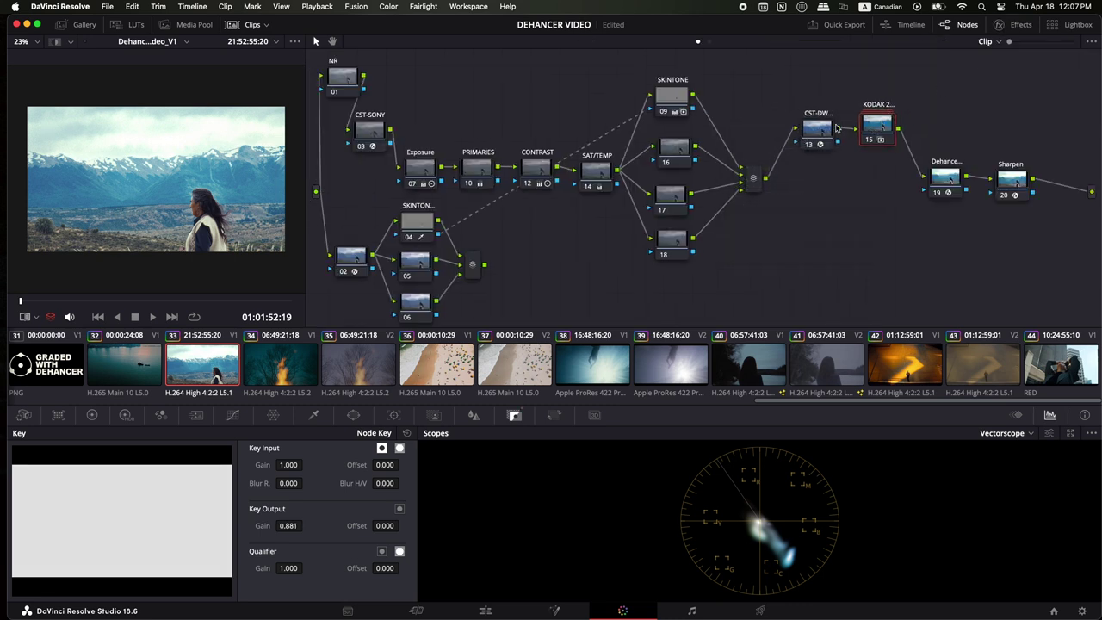
{"action": "left_click_drag", "start_coordinate": [826, 138], "coordinate": [821, 136]}
- Toggle the KODAK 2383 node off and on to compare the image with and without the look
{"action": "left_click", "coordinate": [878, 127]}
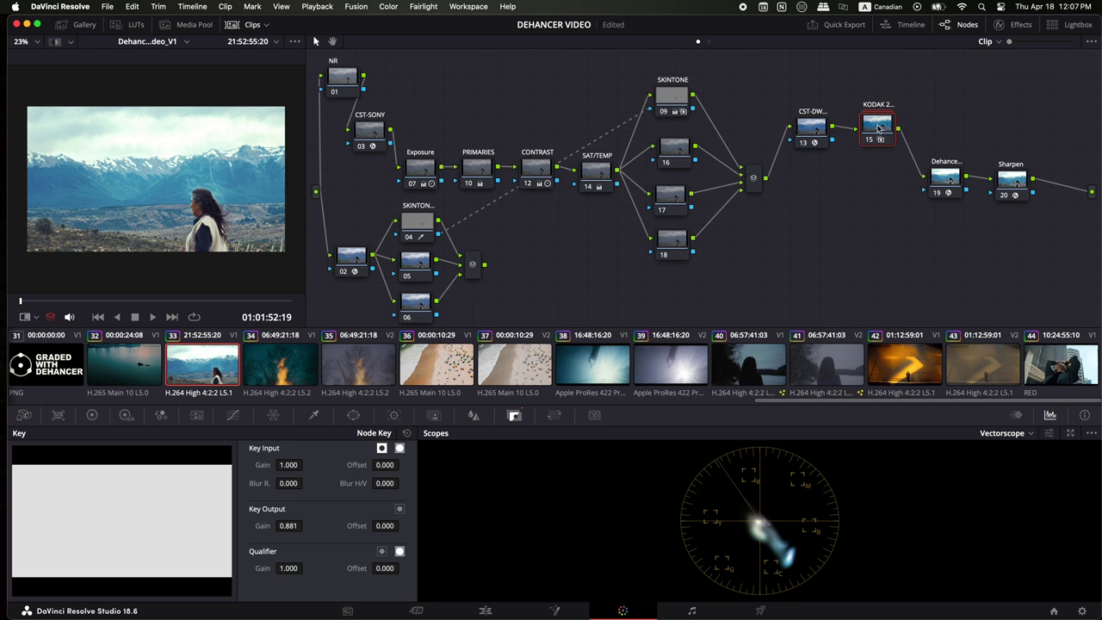
{"action": "key", "text": "ctrl+d"}
{"action": "key", "text": "ctrl+d"}
{"action": "key", "text": "ctrl+d"}
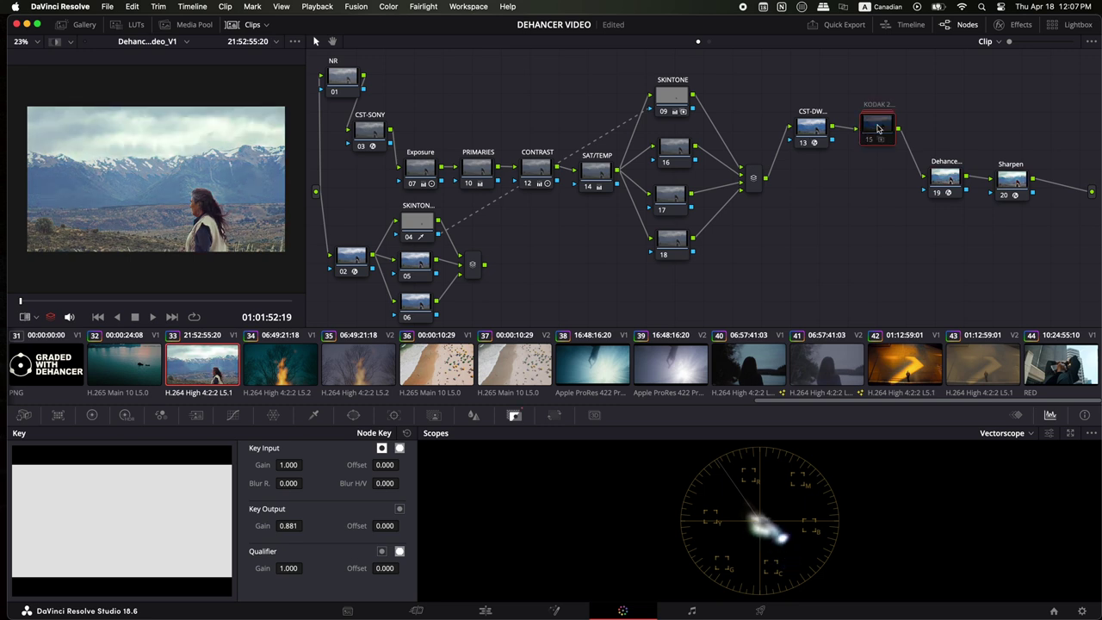
{"action": "key", "text": "ctrl+d"}
{"action": "key", "text": "ctrl+d"}
{"action": "key", "text": "ctrl+d"}
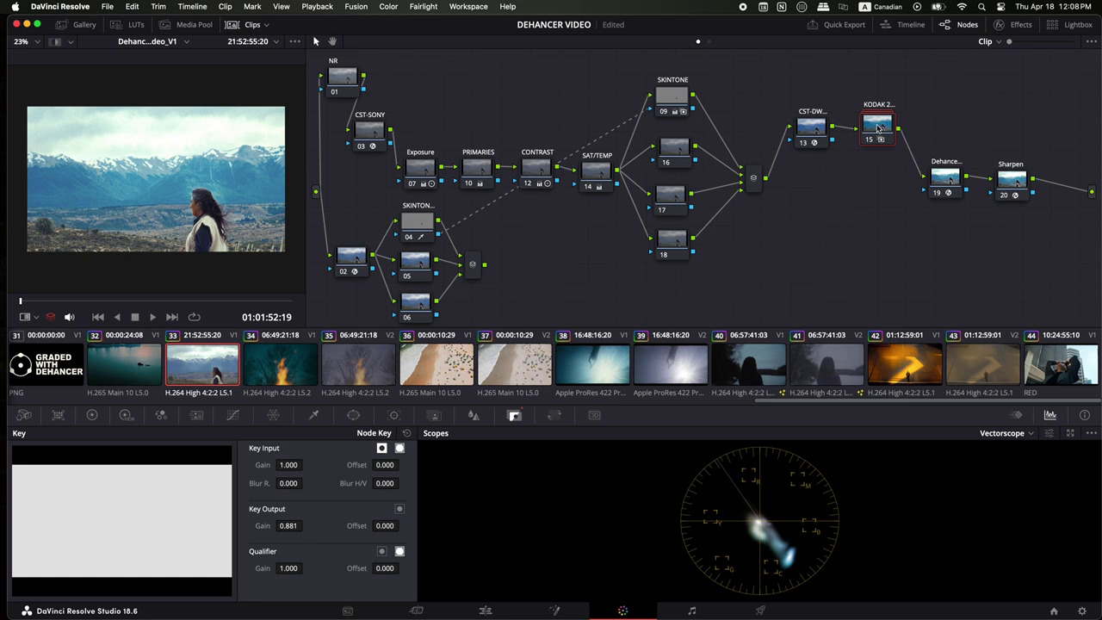
- Shift the CST node and the KODAK 2383 node slightly away from the Dehancer node in the graph
{"action": "left_click_drag", "start_coordinate": [811, 126], "coordinate": [809, 122]}
{"action": "left_click", "coordinate": [878, 127]}
{"action": "left_click_drag", "start_coordinate": [910, 74], "coordinate": [791, 145]}
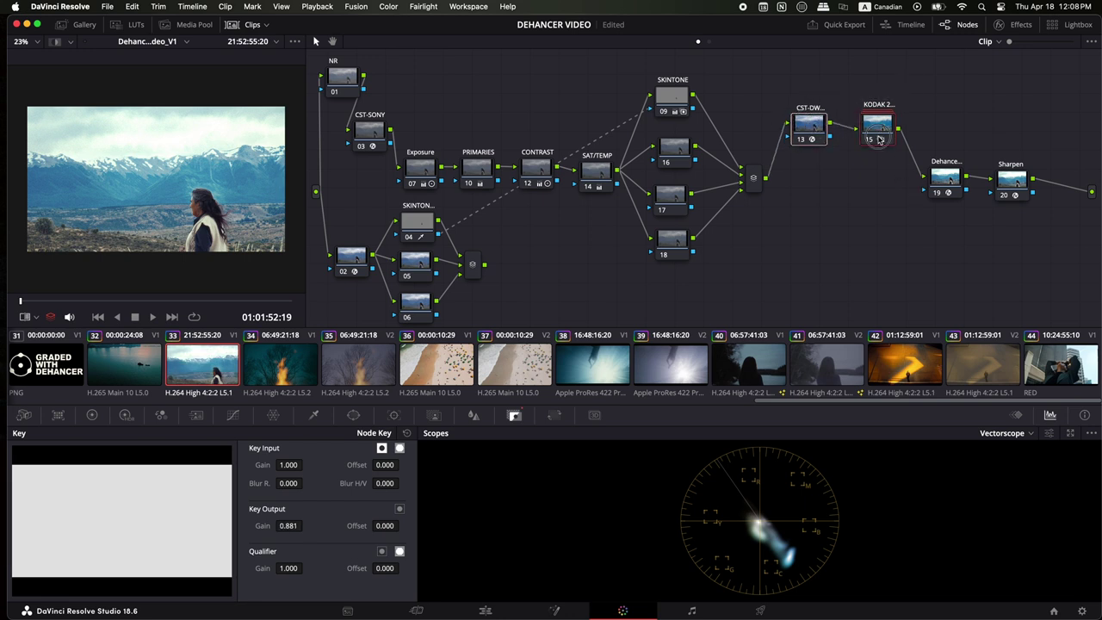
{"action": "left_click_drag", "start_coordinate": [878, 129], "coordinate": [872, 126]}
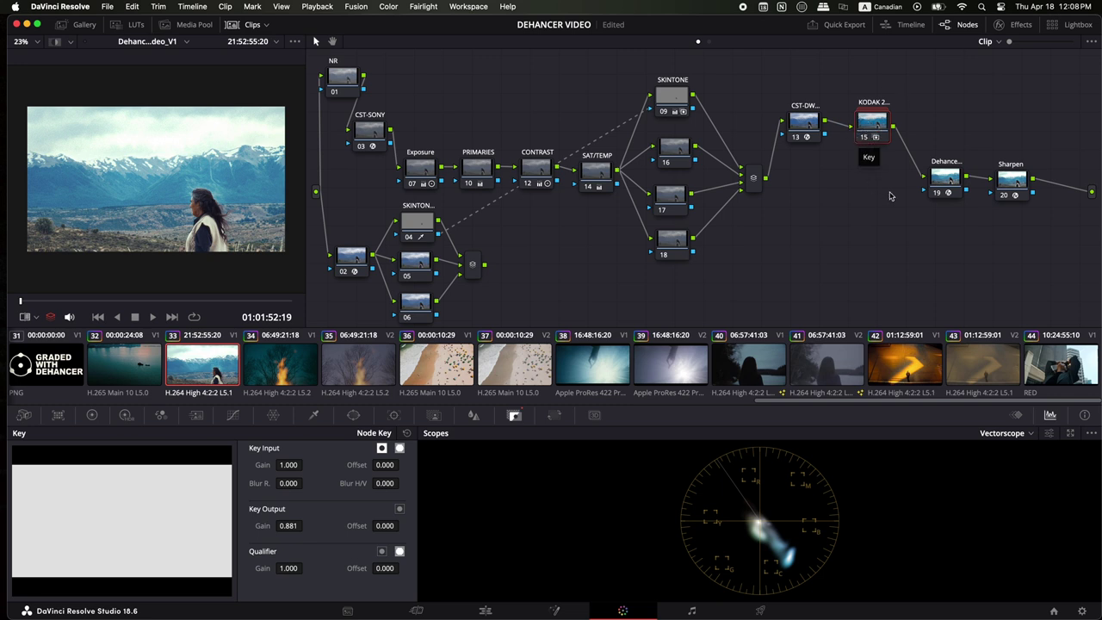
- Open the Dehancer node's settings and review its exposure, temperature and tint compensation controls
{"action": "left_click", "coordinate": [944, 178]}
{"action": "right_click", "coordinate": [945, 185]}
{"action": "left_click", "coordinate": [1039, 60]}
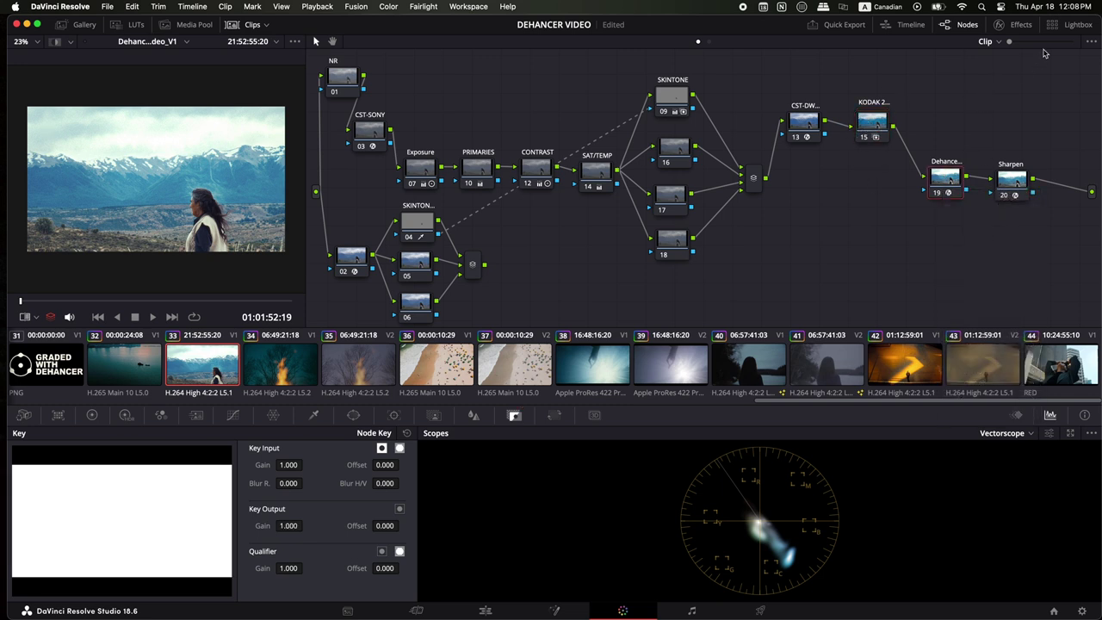
{"action": "left_click", "coordinate": [1019, 24]}
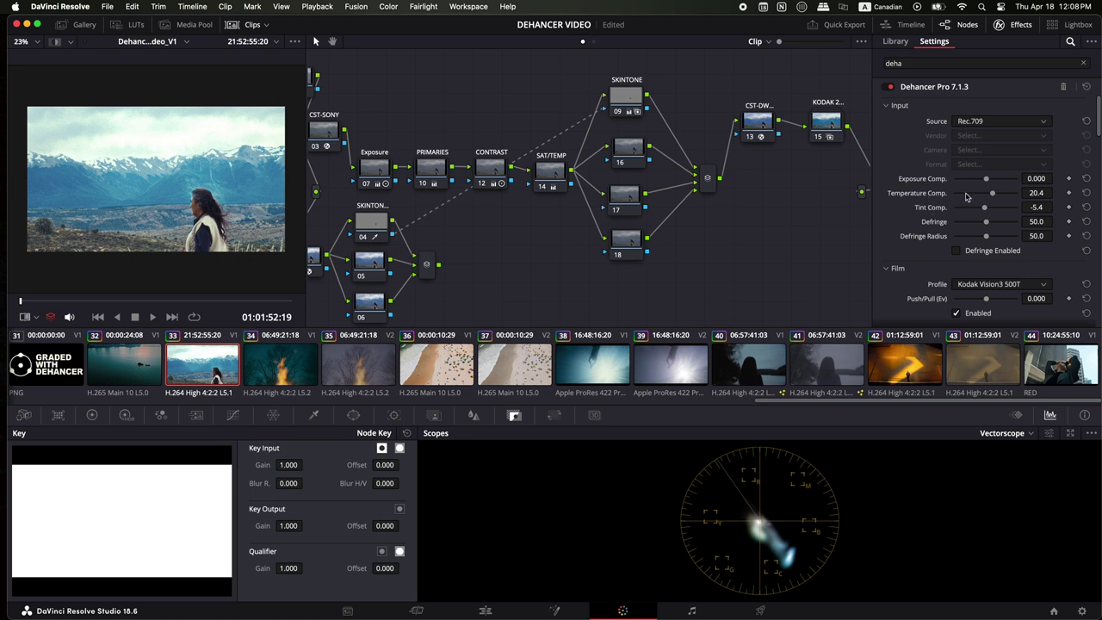
{"action": "left_click_drag", "start_coordinate": [986, 181], "coordinate": [989, 180]}
{"action": "left_click_drag", "start_coordinate": [992, 197], "coordinate": [968, 211]}
{"action": "scroll", "coordinate": [982, 215], "scroll_direction": "down", "scroll_amount": 4}
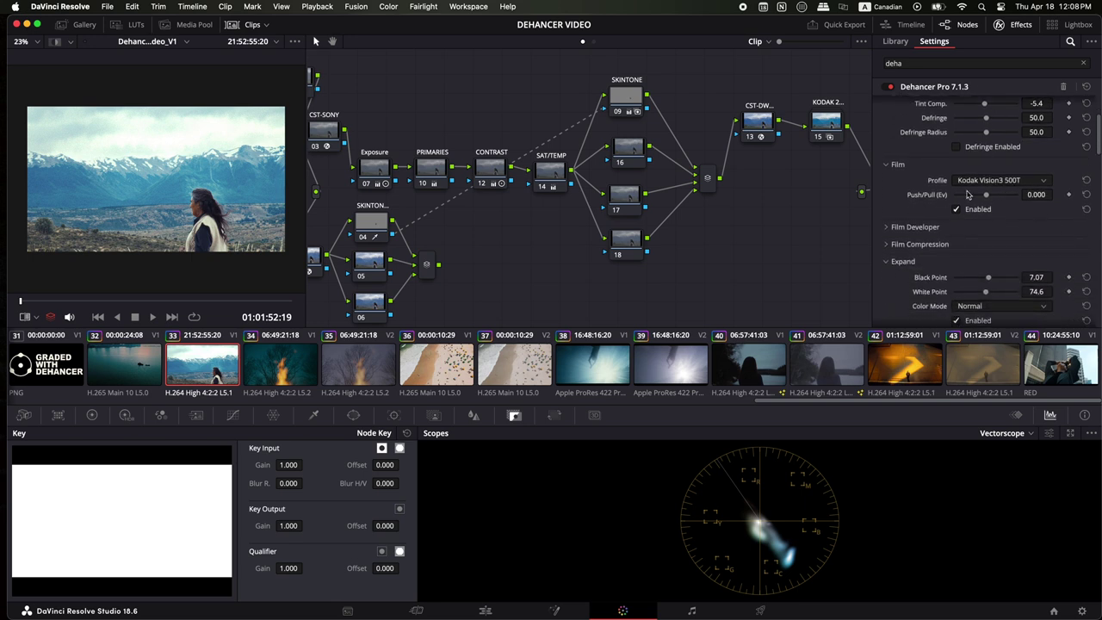
- Browse the Dehancer film profiles and apply Ilford XP2 Super 400
{"action": "left_click", "coordinate": [1023, 181]}
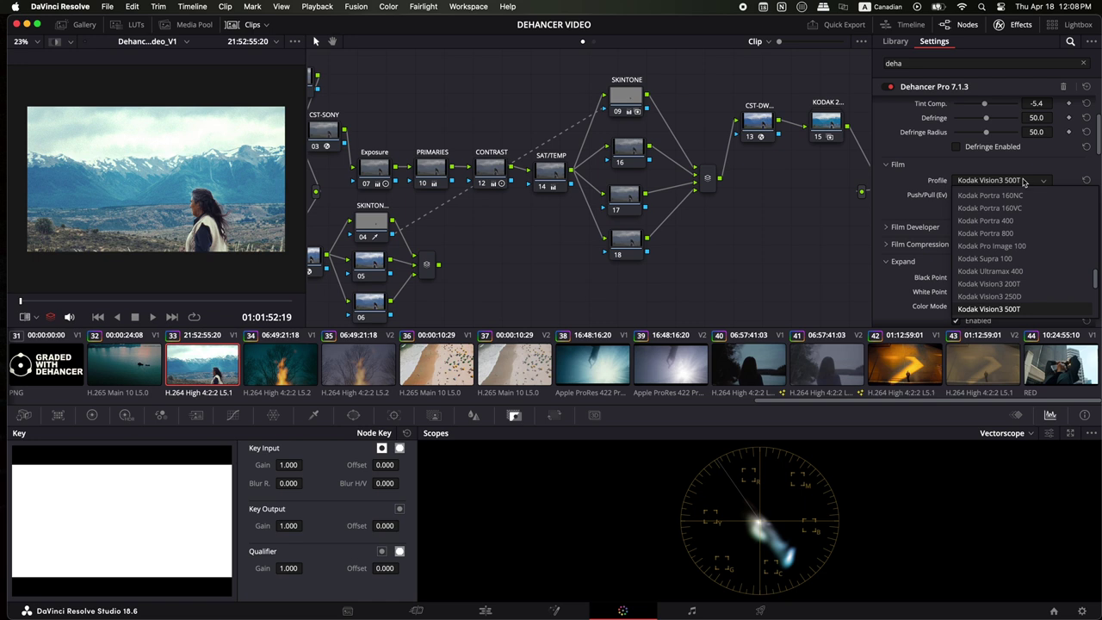
{"action": "scroll", "coordinate": [1028, 228], "scroll_direction": "up", "scroll_amount": 10}
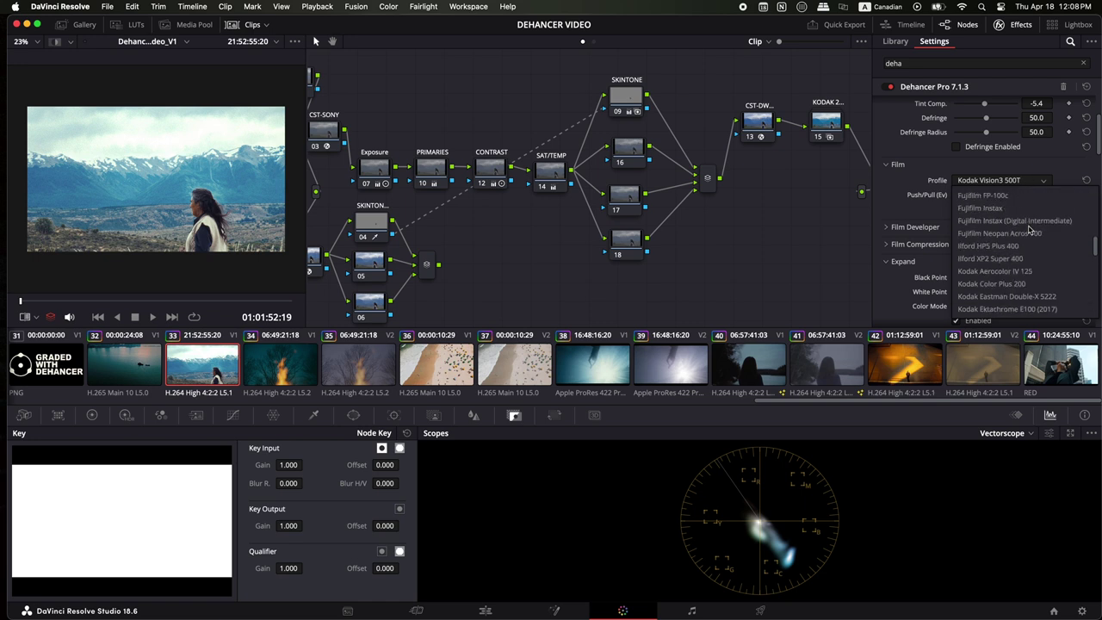
{"action": "scroll", "coordinate": [1029, 229], "scroll_direction": "up", "scroll_amount": 5}
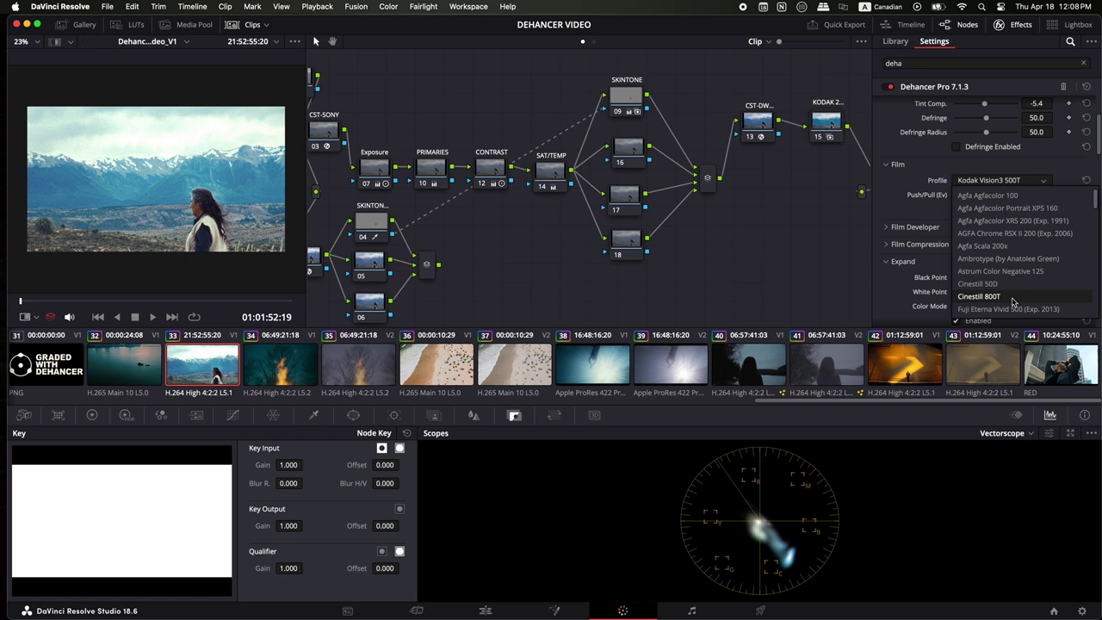
{"action": "scroll", "coordinate": [1013, 301], "scroll_direction": "down", "scroll_amount": 1}
{"action": "scroll", "coordinate": [1013, 302], "scroll_direction": "up", "scroll_amount": 1}
{"action": "scroll", "coordinate": [1013, 300], "scroll_direction": "down", "scroll_amount": 9}
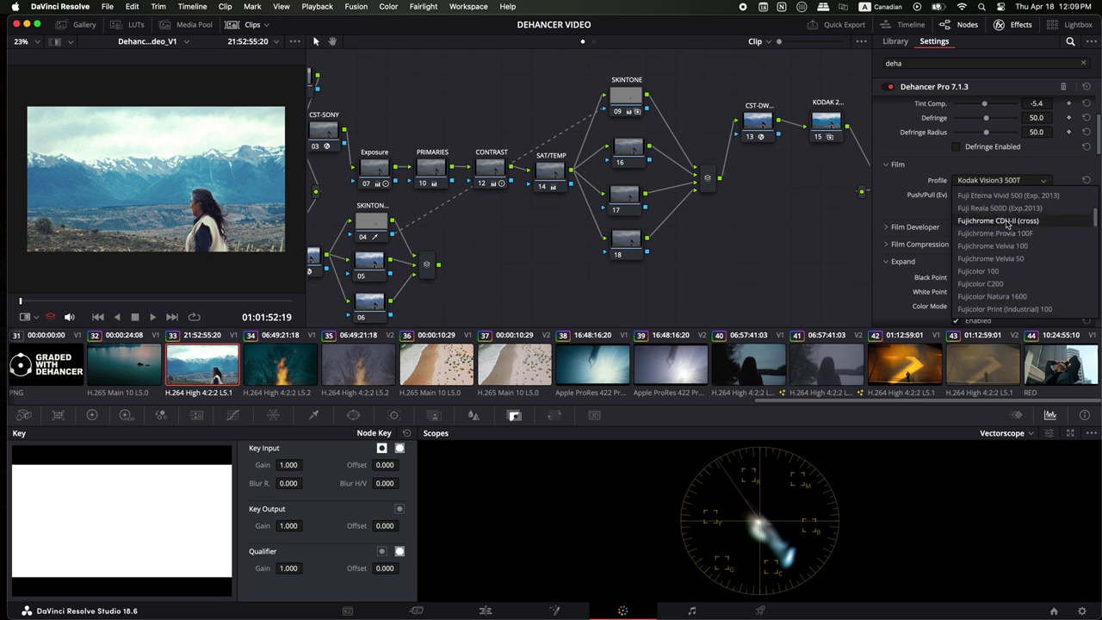
{"action": "scroll", "coordinate": [1029, 260], "scroll_direction": "down", "scroll_amount": 7}
{"action": "scroll", "coordinate": [1029, 261], "scroll_direction": "down", "scroll_amount": 8}
{"action": "left_click", "coordinate": [1030, 270]}
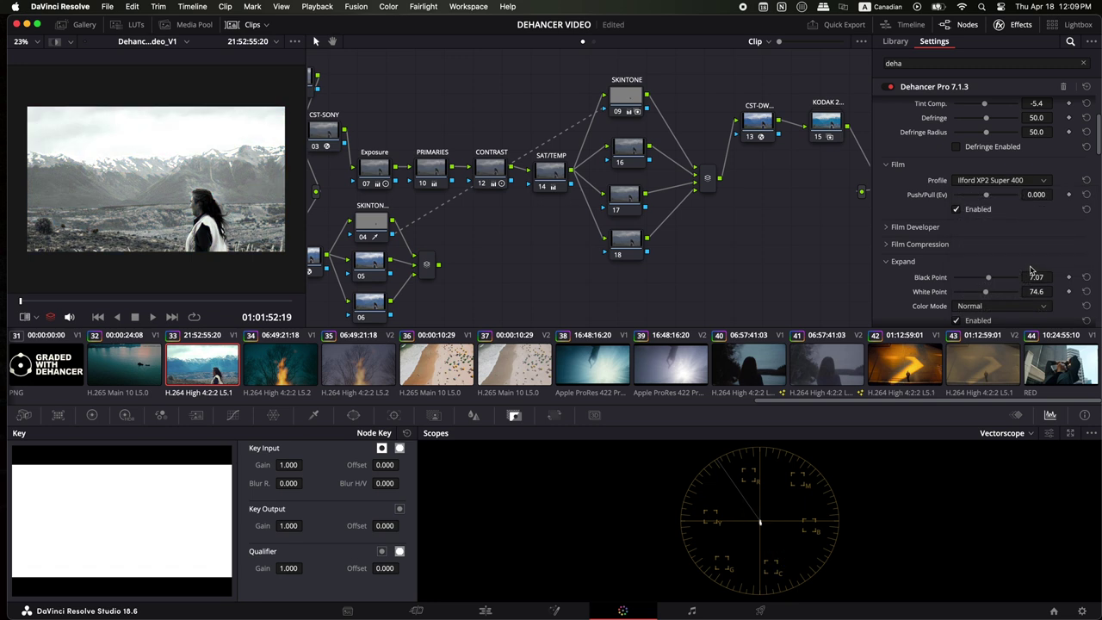
- Set the Dehancer film profile back to Kodak Vision3 500T
{"action": "left_click", "coordinate": [1012, 181]}
{"action": "scroll", "coordinate": [1020, 271], "scroll_direction": "down", "scroll_amount": 10}
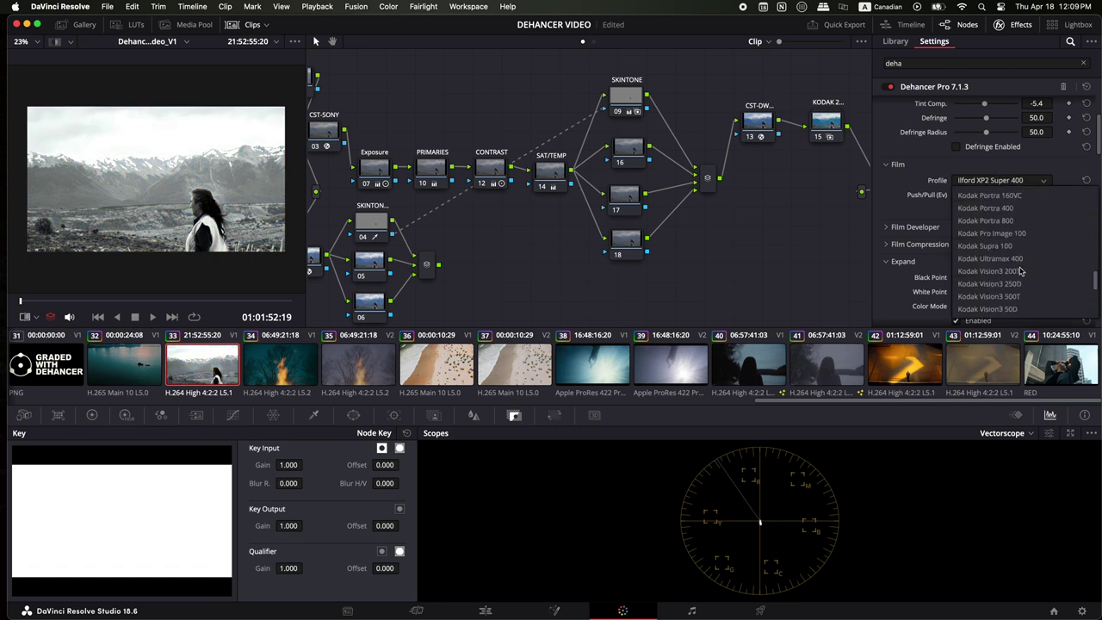
{"action": "scroll", "coordinate": [1020, 286], "scroll_direction": "down", "scroll_amount": 2}
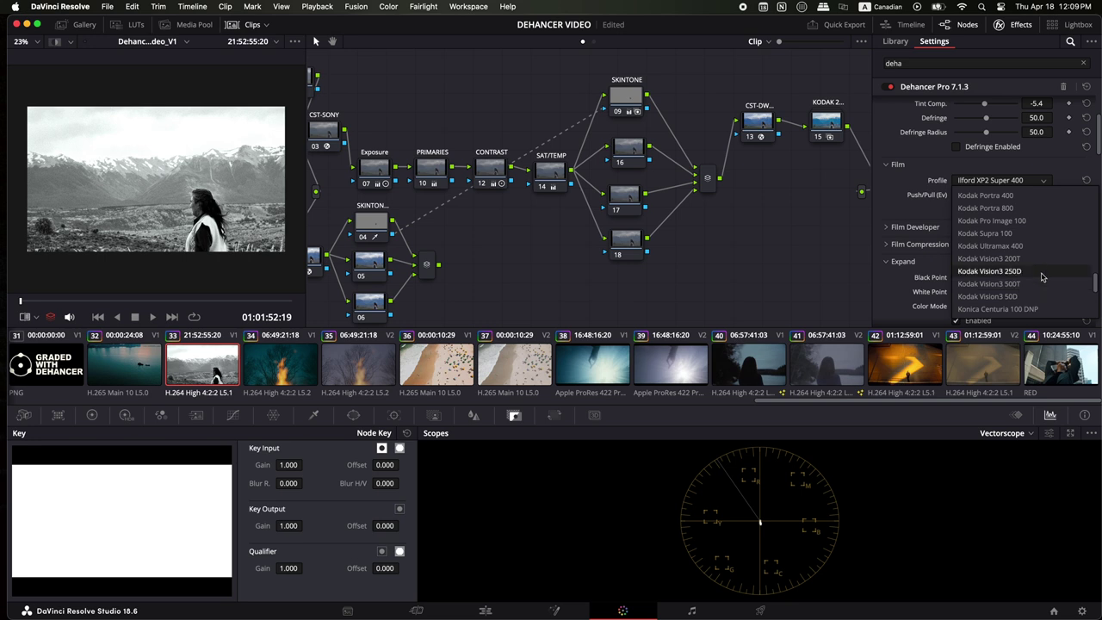
{"action": "left_click", "coordinate": [1032, 284]}
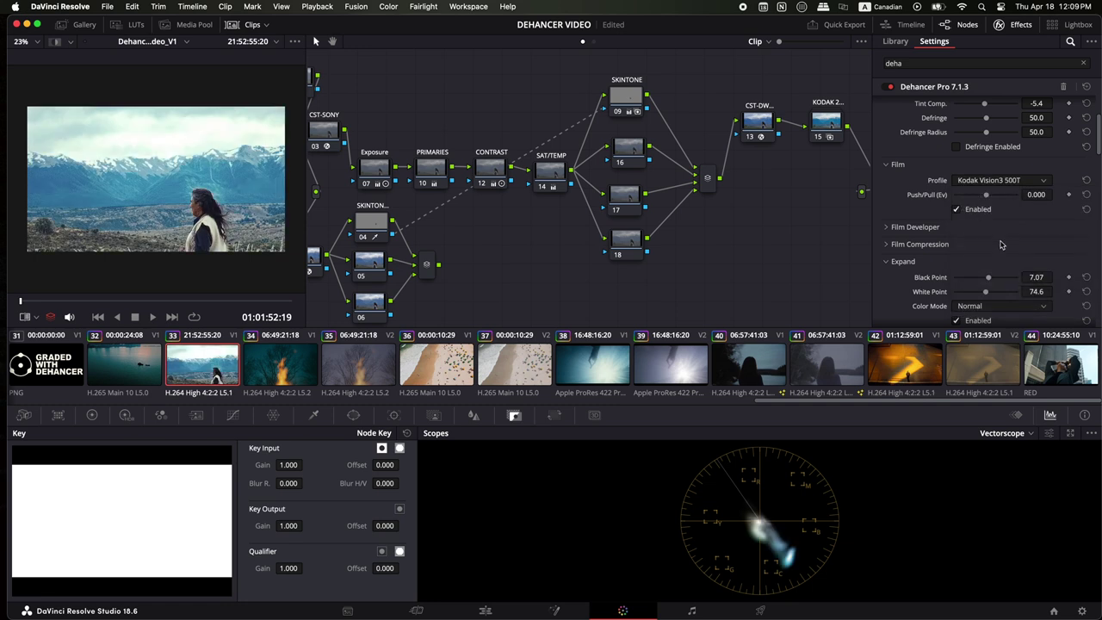
- Try a Contrast Boost of about -13.8 in Dehancer's Film Developer section, and reset it
{"action": "scroll", "coordinate": [999, 246], "scroll_direction": "down", "scroll_amount": 1}
{"action": "left_click", "coordinate": [887, 207]}
{"action": "scroll", "coordinate": [968, 232], "scroll_direction": "down", "scroll_amount": 1}
{"action": "left_click_drag", "start_coordinate": [986, 197], "coordinate": [983, 200]}
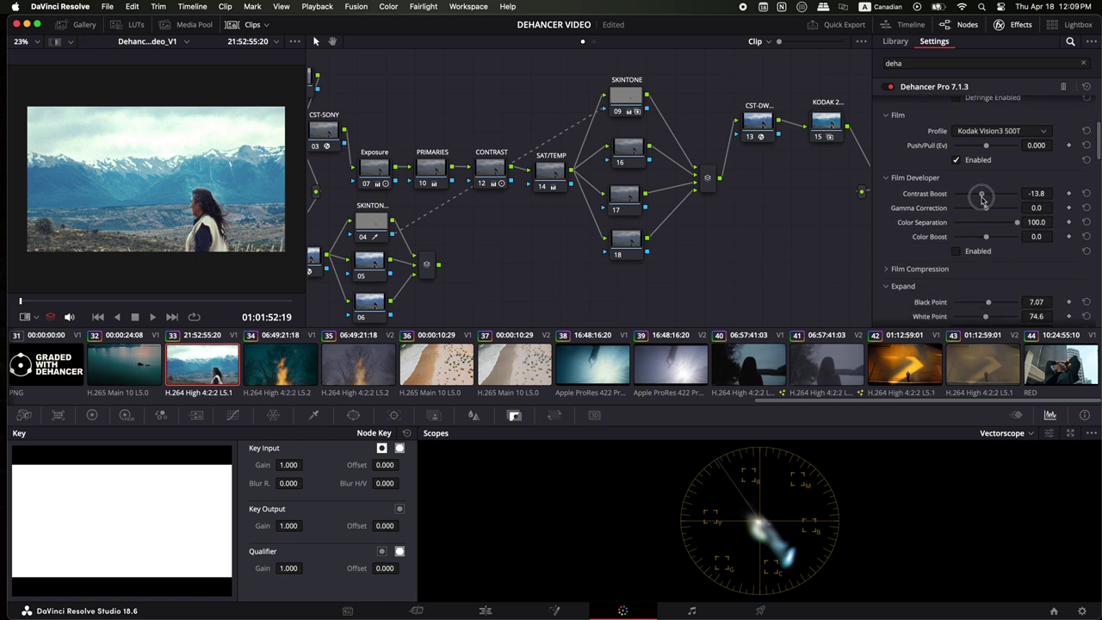
{"action": "double_click", "coordinate": [913, 199]}
- Collapse the Film Developer section and view the Film Compression controls, collapsing them again
{"action": "left_click", "coordinate": [890, 178]}
{"action": "left_click", "coordinate": [889, 195]}
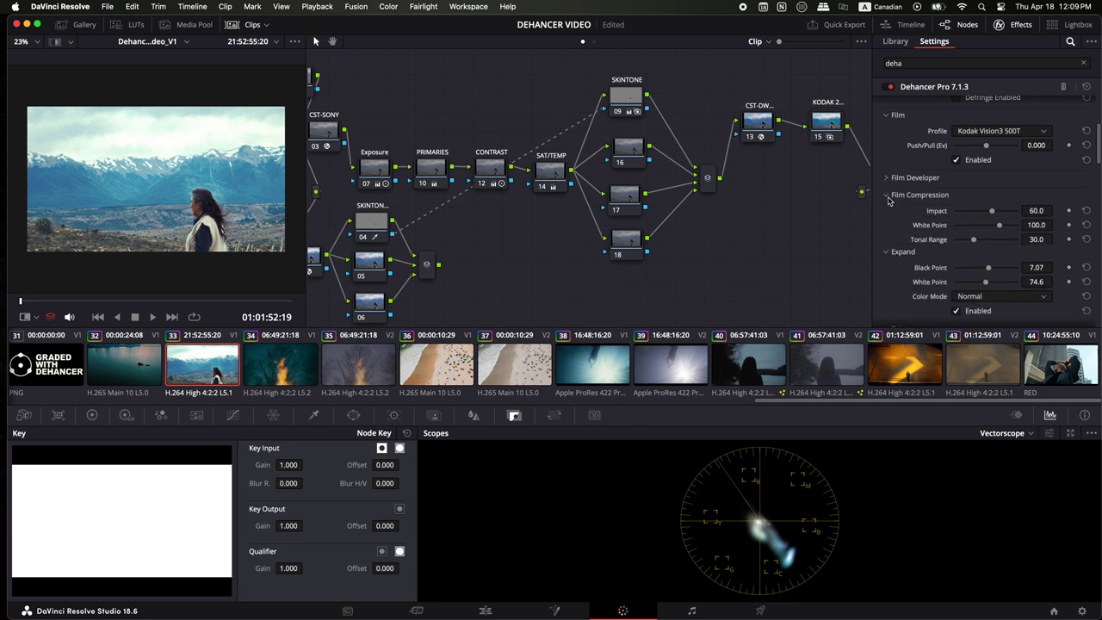
{"action": "left_click", "coordinate": [889, 196]}
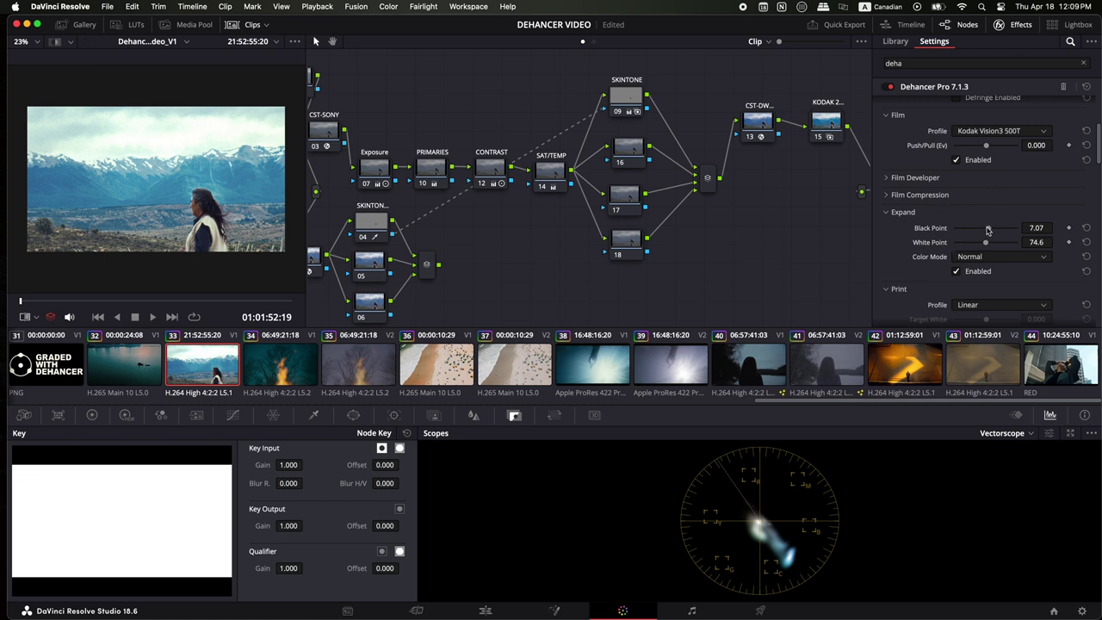
- Try a Black Point of about 10.27 and a White Point of about 56.4 in Dehancer's Expand section, and undo both changes
{"action": "left_click_drag", "start_coordinate": [988, 230], "coordinate": [991, 229]}
{"action": "left_click_drag", "start_coordinate": [987, 243], "coordinate": [974, 245]}
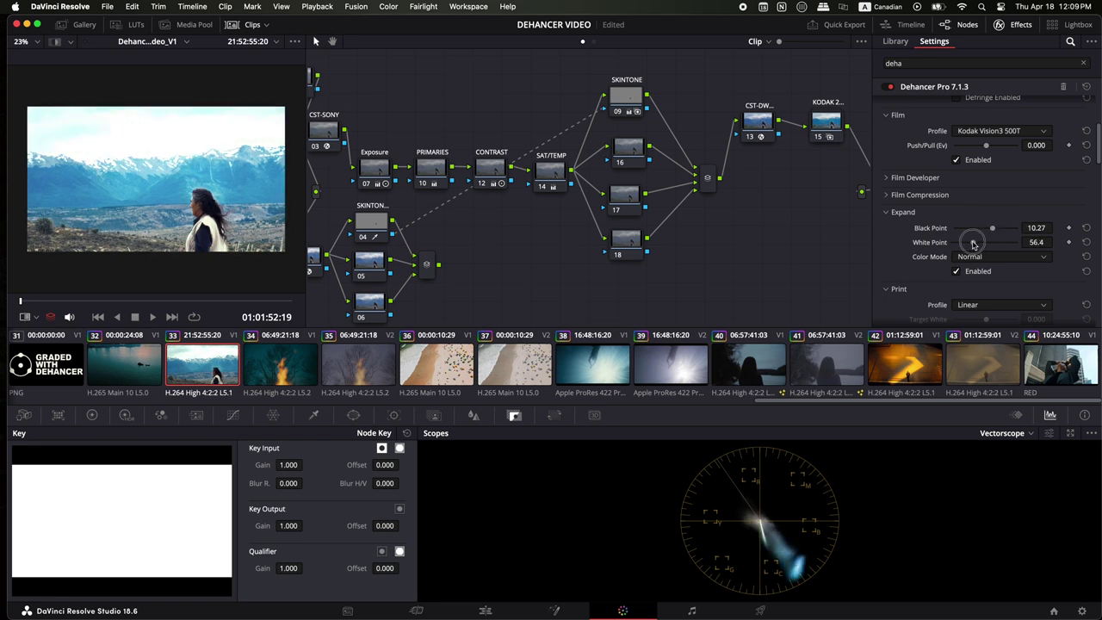
{"action": "key", "text": "super+z"}
{"action": "key", "text": "super+z"}
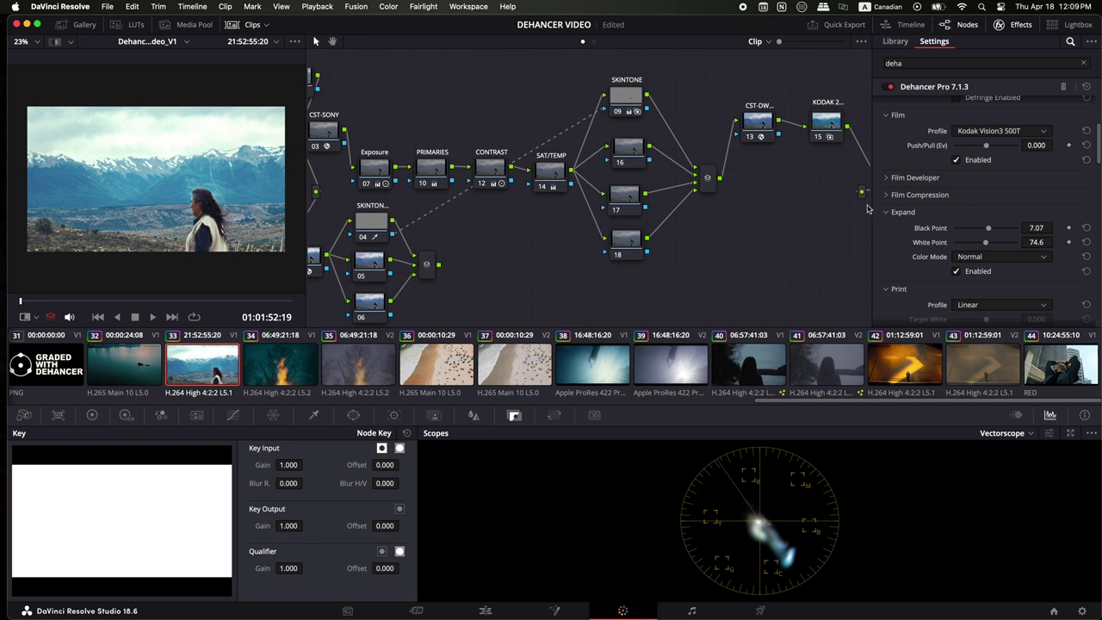
- Set Dehancer's Expand Black Point to about 7.53 and White Point to about 72.1
{"action": "left_click_drag", "start_coordinate": [988, 229], "coordinate": [984, 248]}
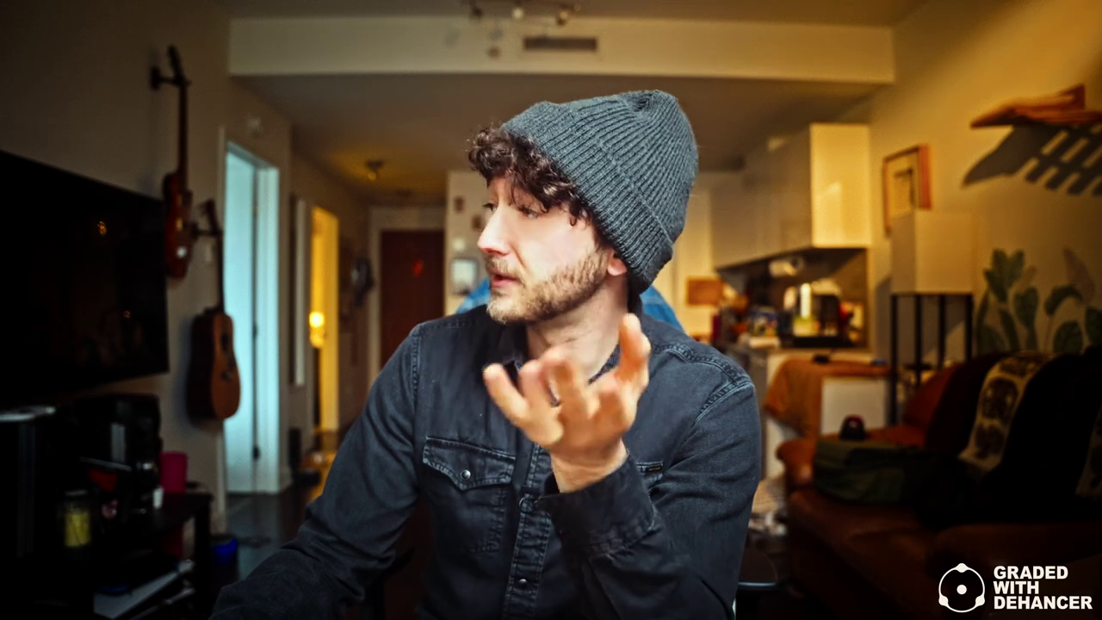
- Try the Cineon Film Log, Fujifilm 3513 Print film and Kodak 2383 Print Film profiles in Dehancer's Print section
{"action": "left_click", "coordinate": [992, 182]}
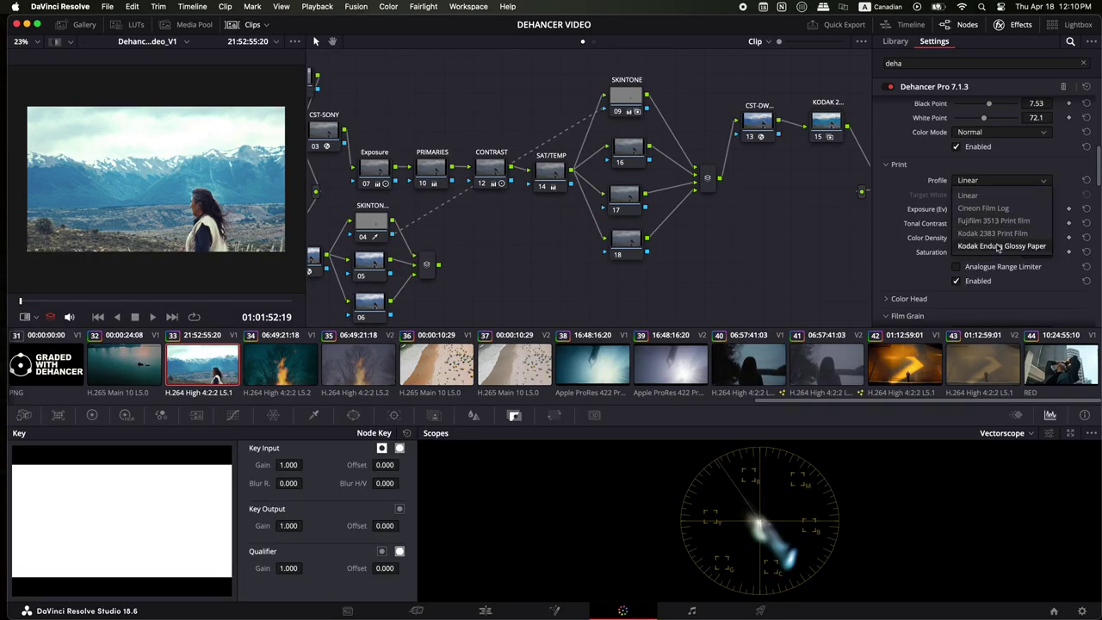
{"action": "left_click", "coordinate": [988, 208]}
{"action": "left_click", "coordinate": [974, 179]}
{"action": "left_click", "coordinate": [977, 222]}
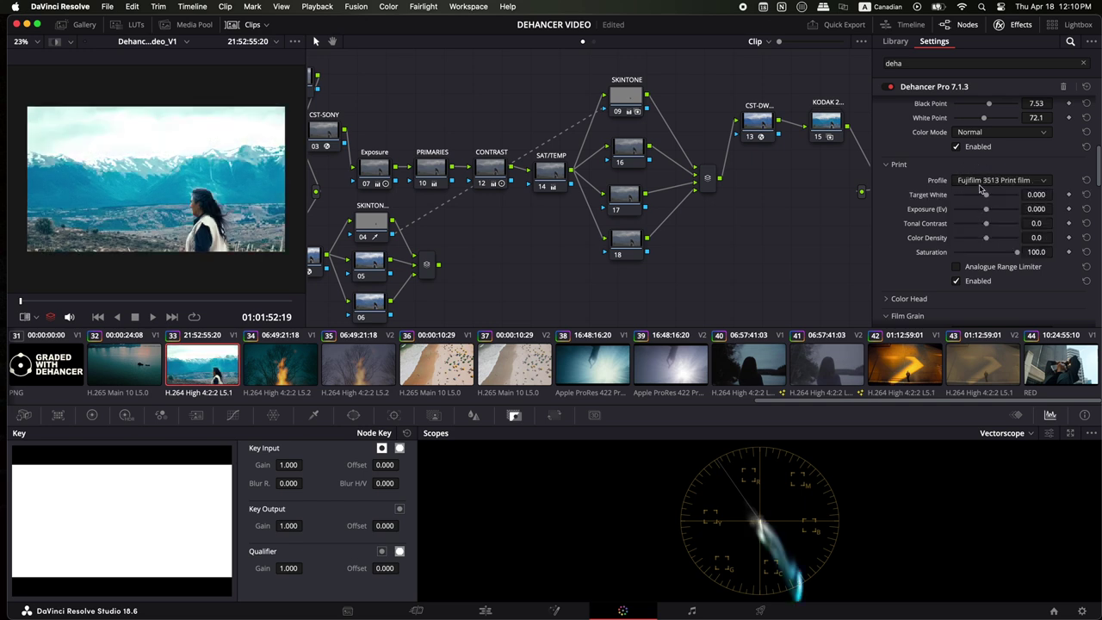
{"action": "left_click", "coordinate": [984, 185]}
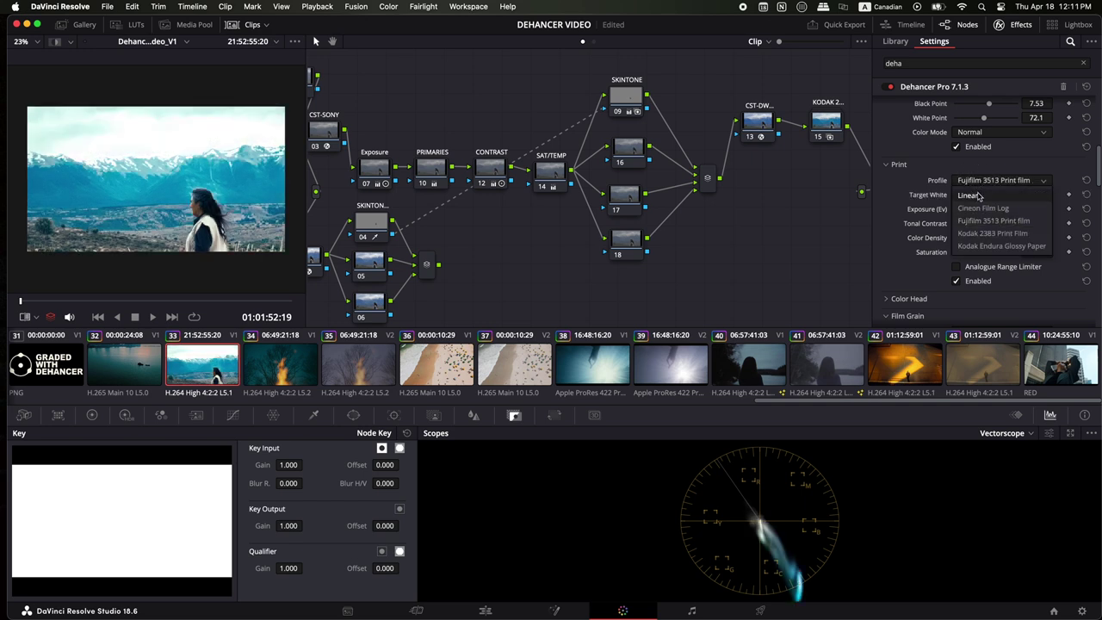
{"action": "left_click", "coordinate": [977, 239]}
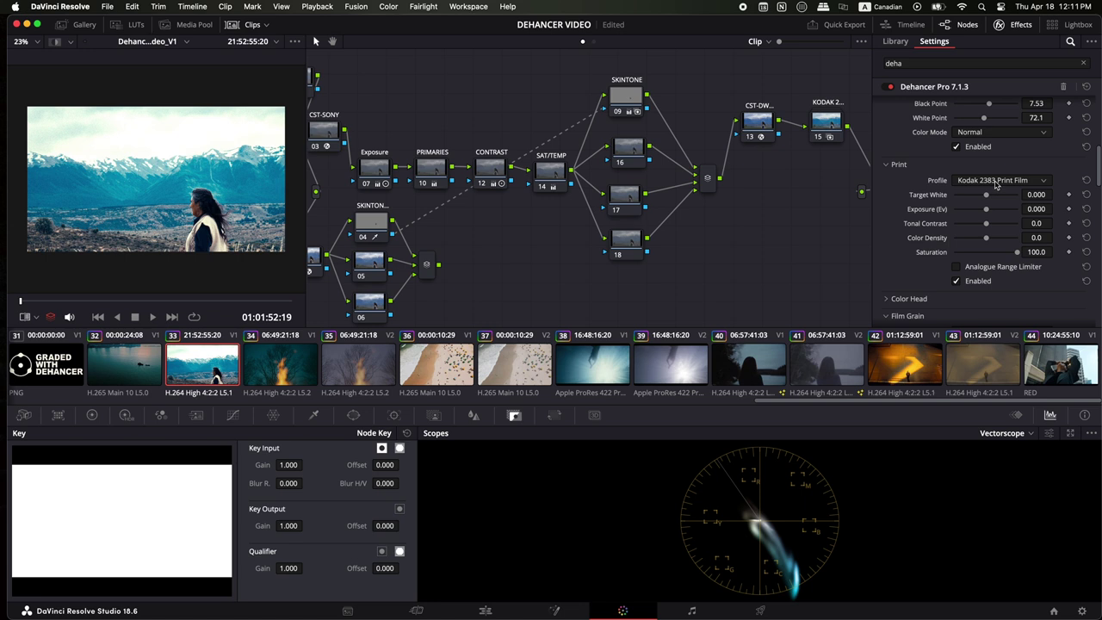
- Check the KODAK 2383 compound node in the node graph, and return to the Dehancer node's settings
{"action": "left_click", "coordinate": [825, 127]}
{"action": "scroll", "coordinate": [809, 142], "scroll_direction": "right", "scroll_amount": 3}
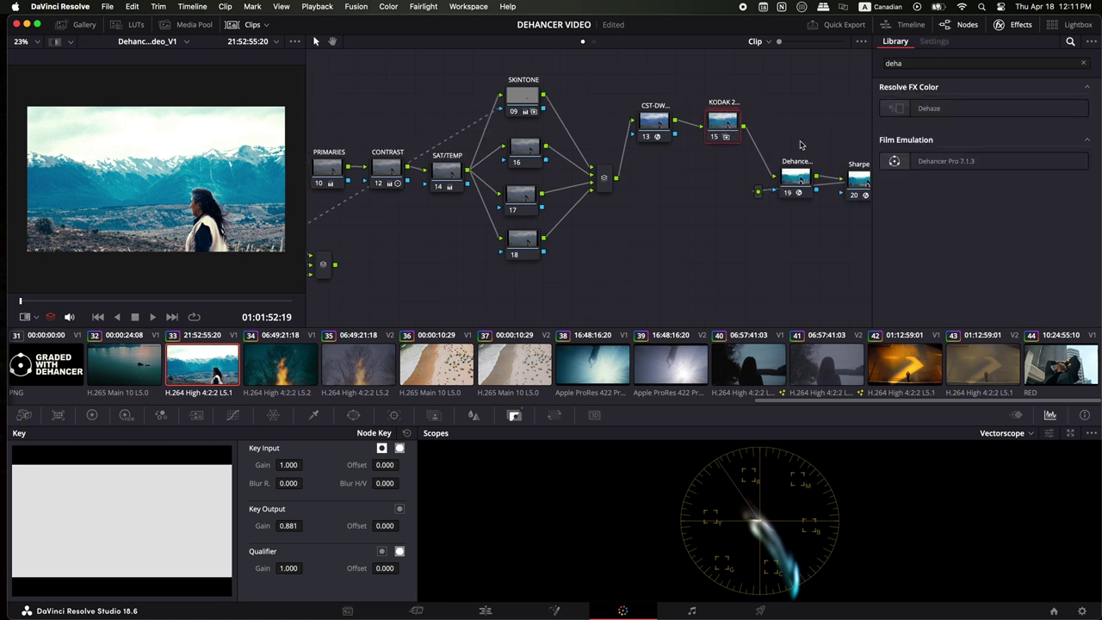
{"action": "left_click", "coordinate": [796, 178]}
{"action": "scroll", "coordinate": [1016, 181], "scroll_direction": "down", "scroll_amount": 5}
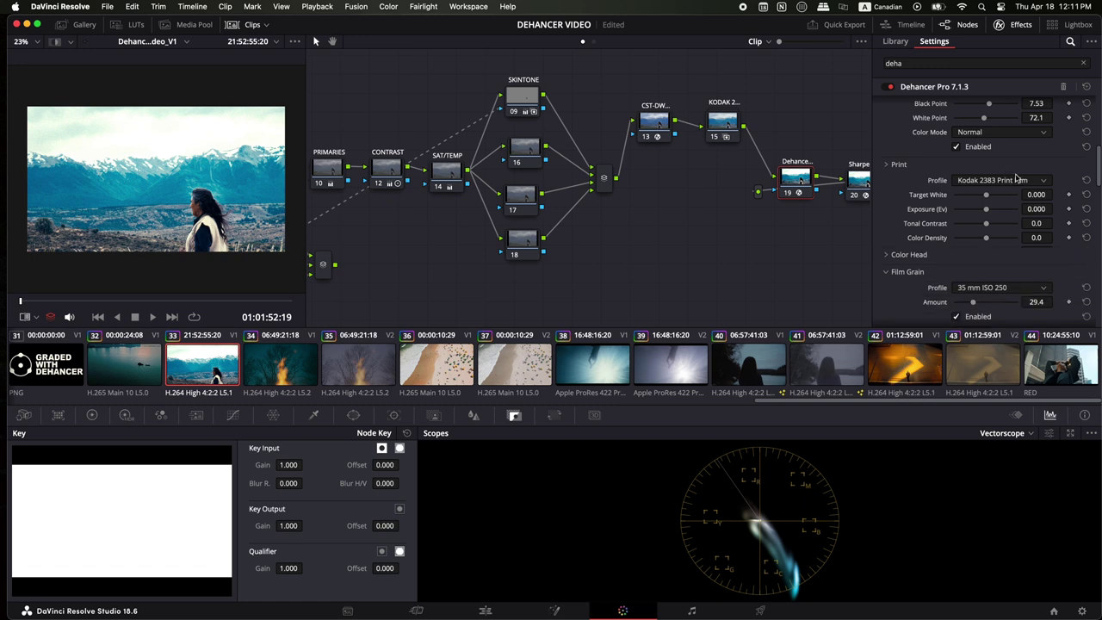
- Set the Dehancer Print profile back to Linear
{"action": "scroll", "coordinate": [1013, 184], "scroll_direction": "down", "scroll_amount": 2}
{"action": "left_click", "coordinate": [899, 125]}
{"action": "left_click", "coordinate": [1001, 142]}
{"action": "left_click", "coordinate": [1003, 159]}
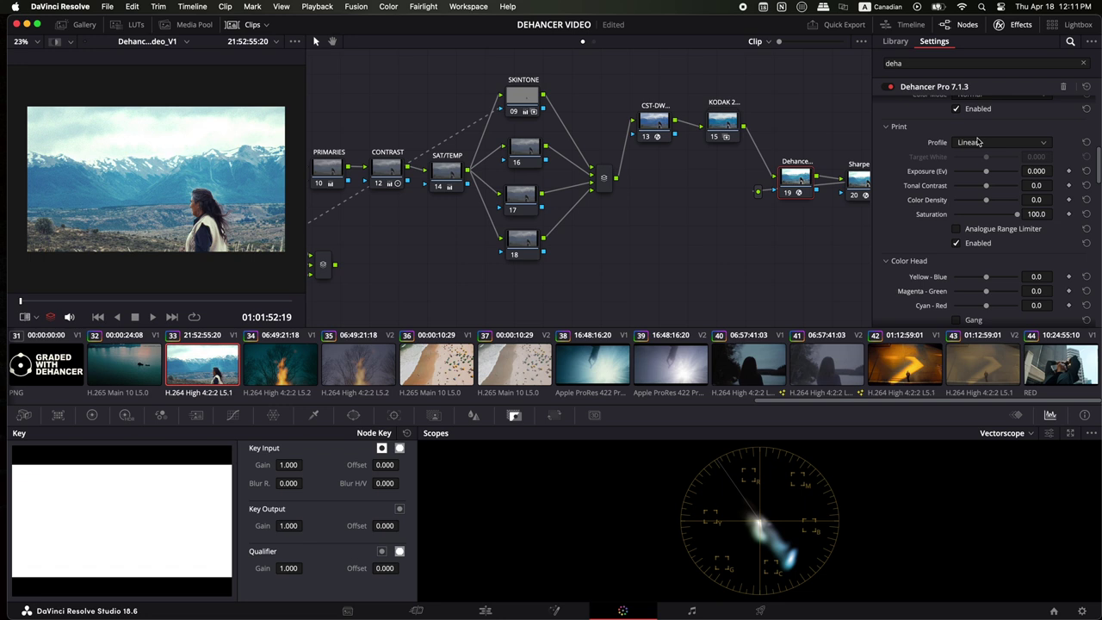
{"action": "left_click", "coordinate": [976, 146]}
{"action": "left_click", "coordinate": [976, 146]}
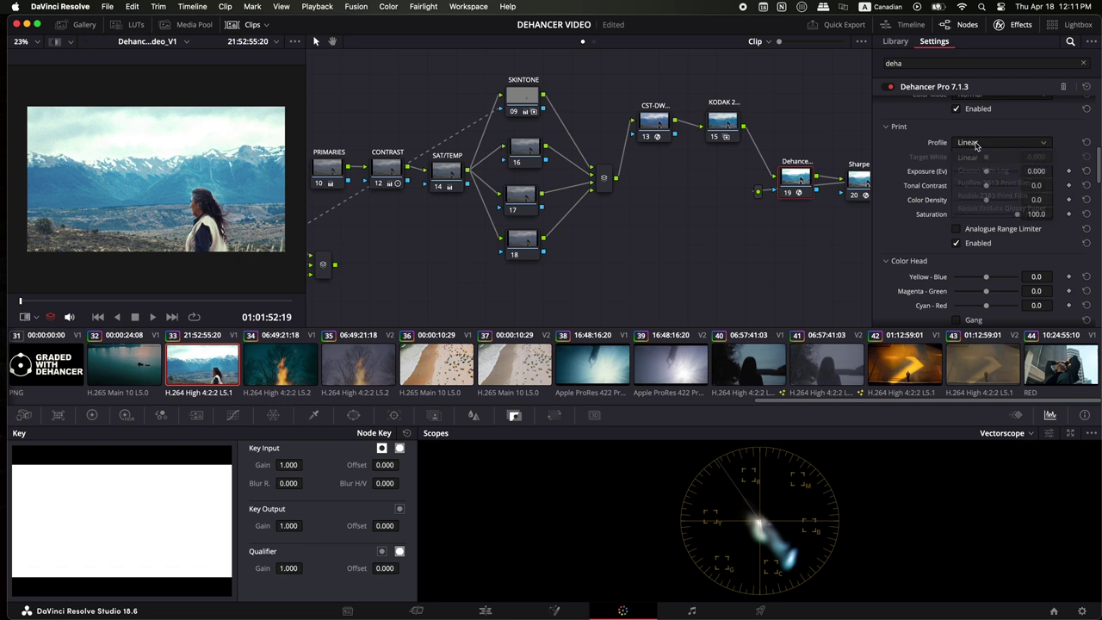
- Toggle Dehancer's Print section and Film section off and on to compare their effect on the image
{"action": "left_click", "coordinate": [955, 243]}
{"action": "scroll", "coordinate": [1020, 217], "scroll_direction": "up", "scroll_amount": 2}
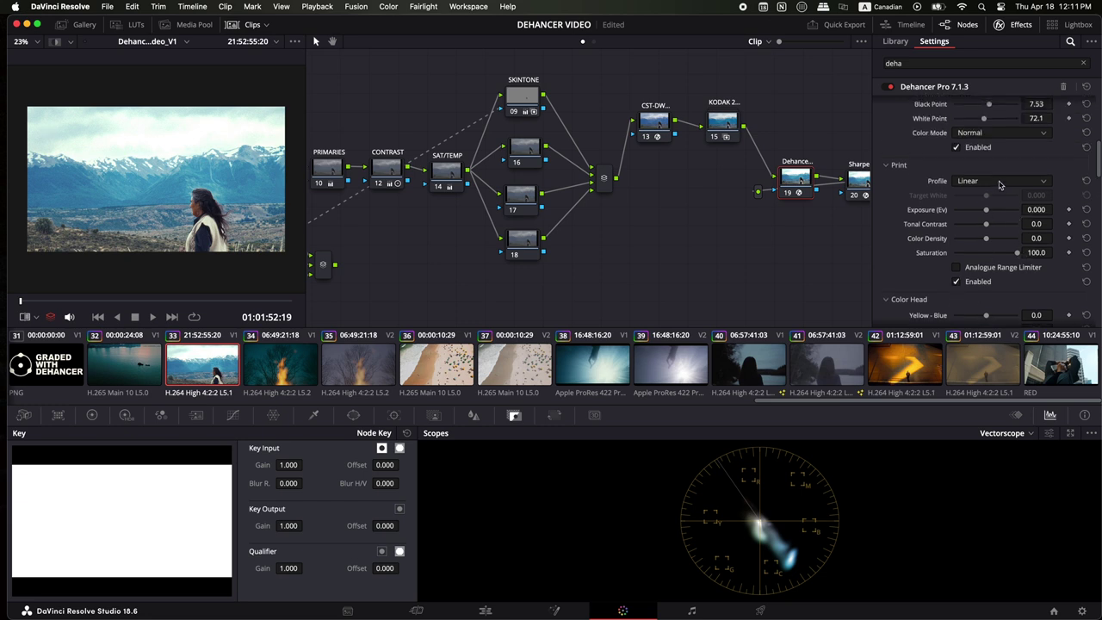
{"action": "scroll", "coordinate": [999, 184], "scroll_direction": "up", "scroll_amount": 6}
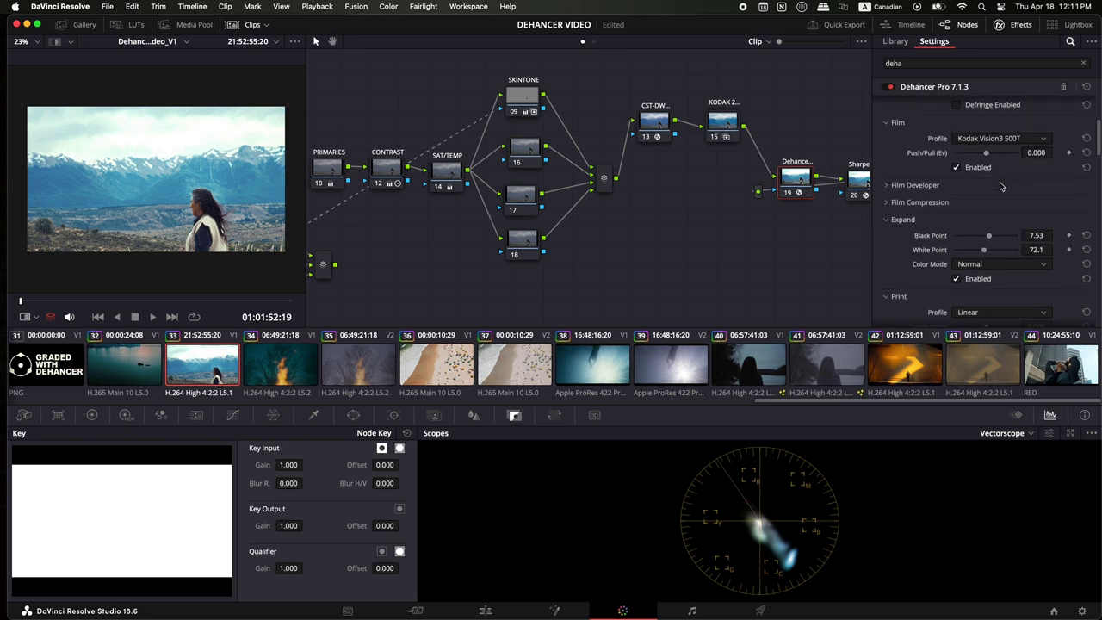
{"action": "scroll", "coordinate": [1001, 186], "scroll_direction": "up", "scroll_amount": 1}
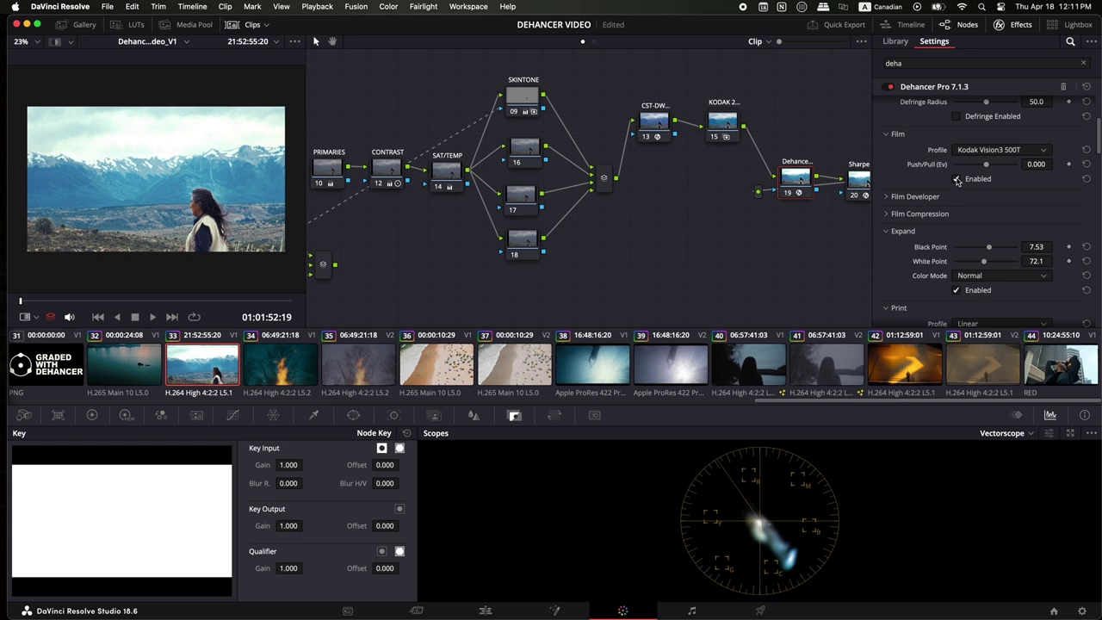
{"action": "left_click", "coordinate": [957, 179]}
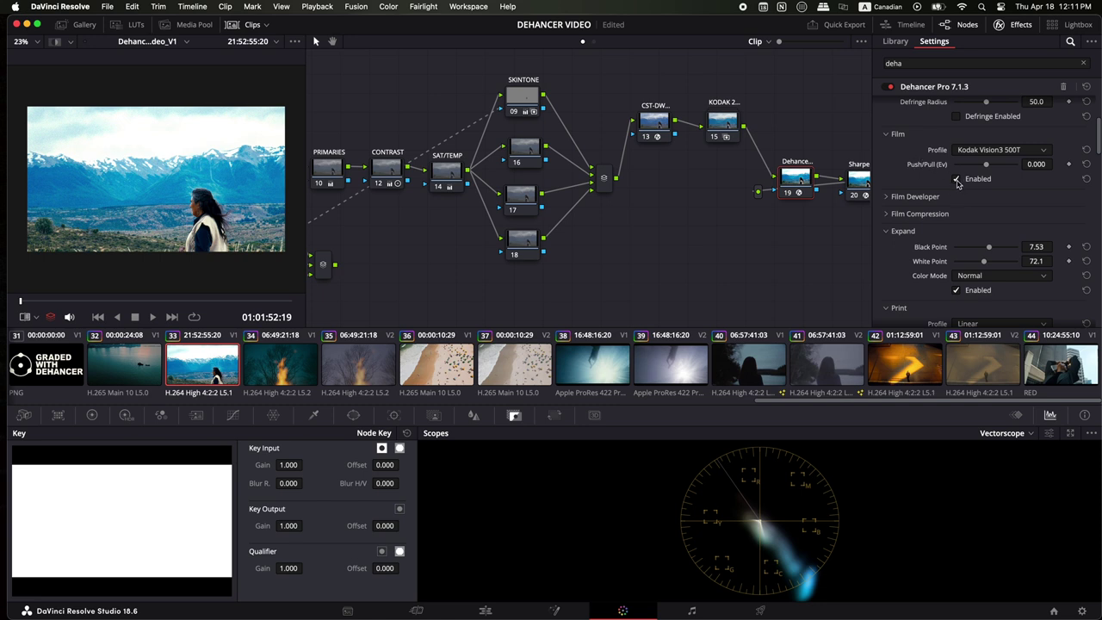
- Lower the Dehancer Film Grain Amount to about 19.3 and play the clip full screen to check the grain
{"action": "scroll", "coordinate": [981, 173], "scroll_direction": "down", "scroll_amount": 10}
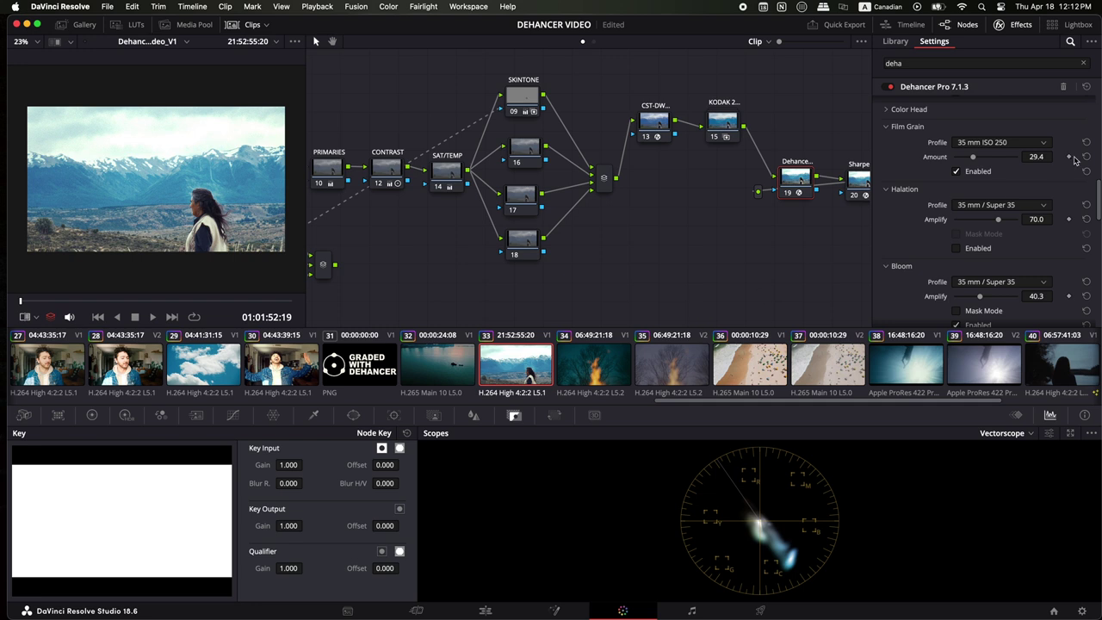
{"action": "left_click_drag", "start_coordinate": [974, 160], "coordinate": [957, 159]}
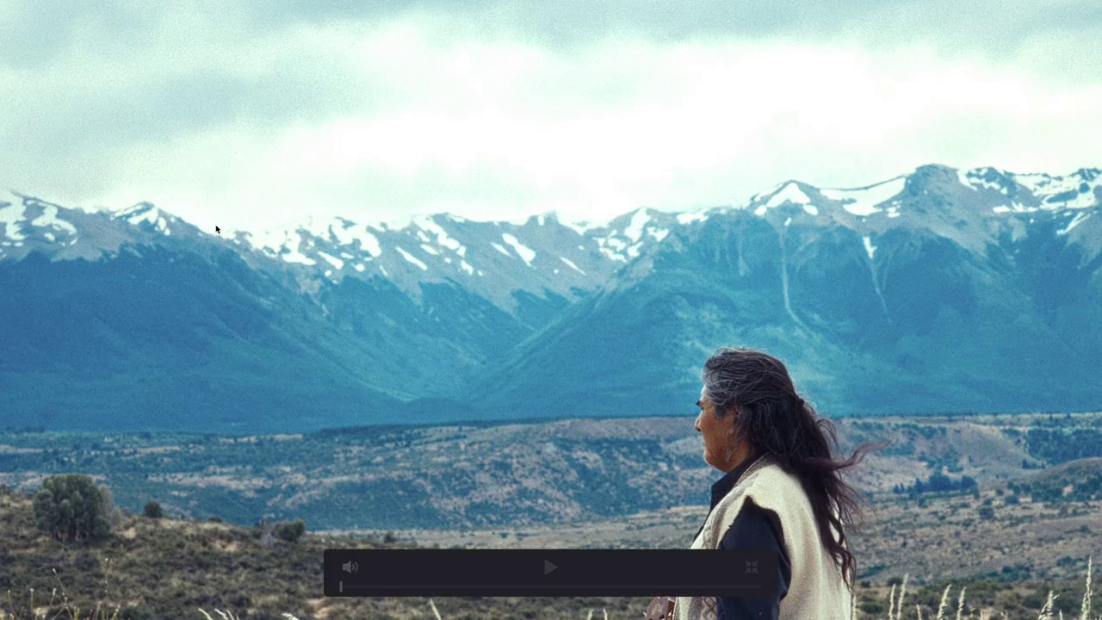
{"action": "key", "text": "space"}
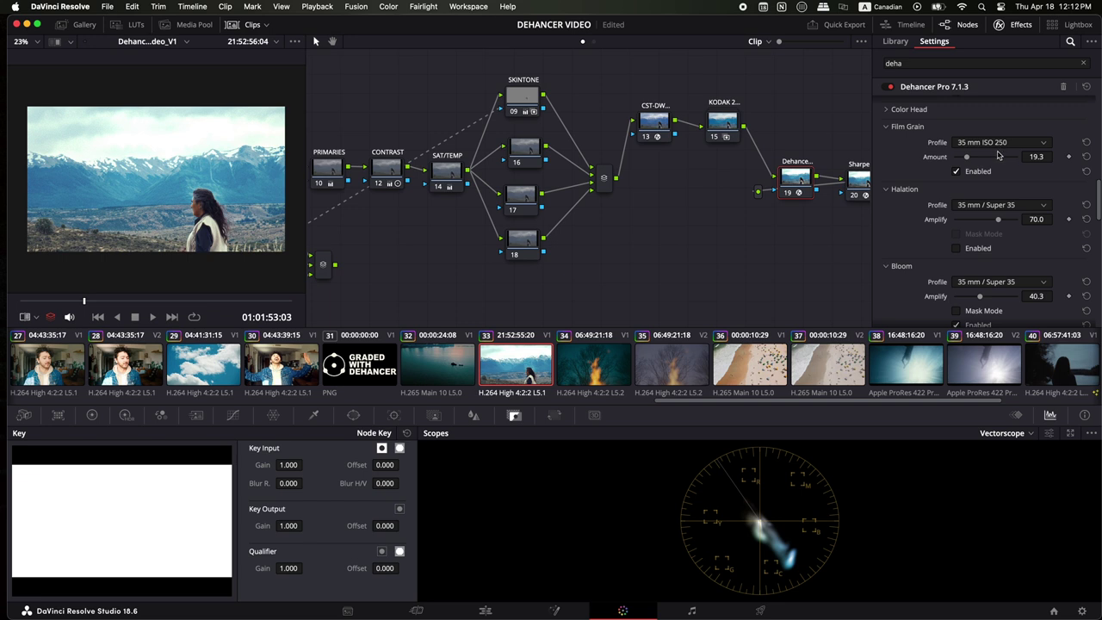
- Collapse Dehancer's Film Grain and Halation sections, and expand them again
{"action": "left_click", "coordinate": [886, 188]}
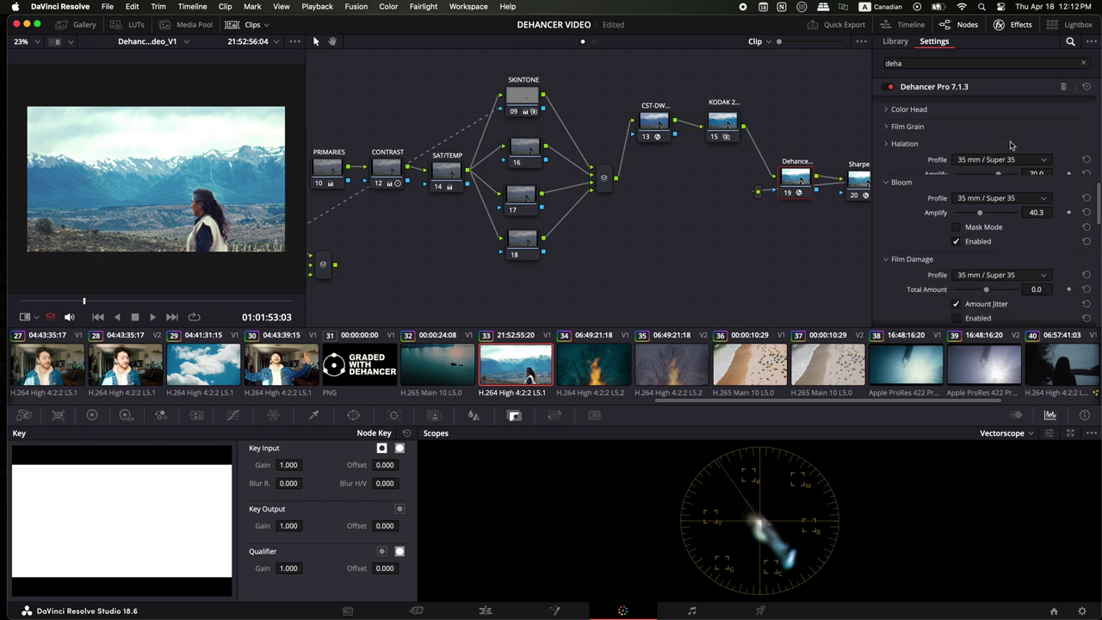
{"action": "left_click", "coordinate": [904, 189]}
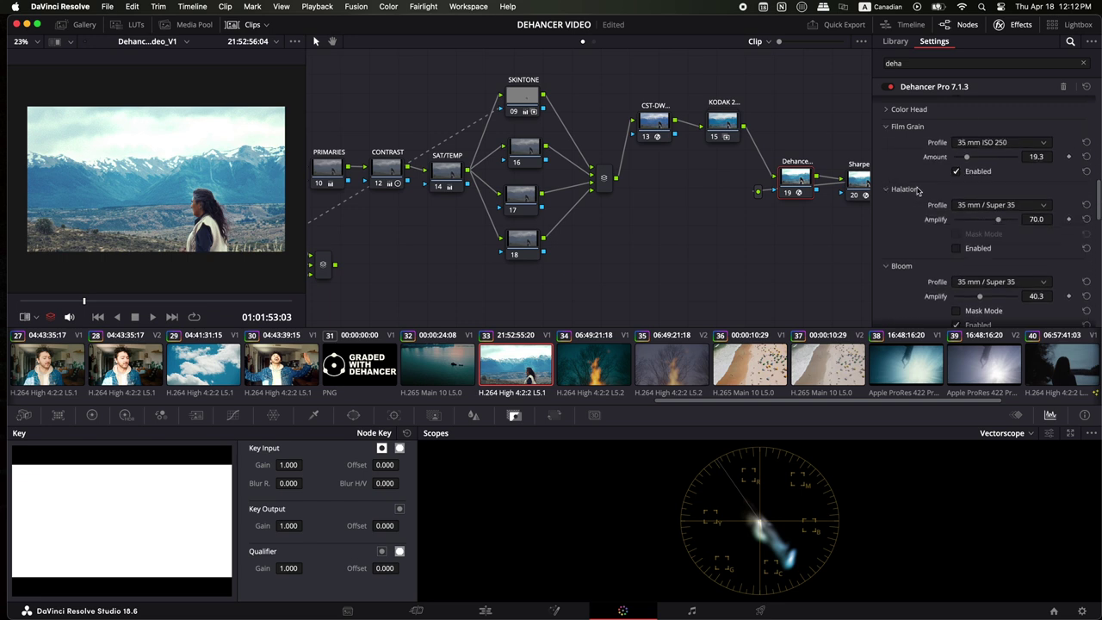